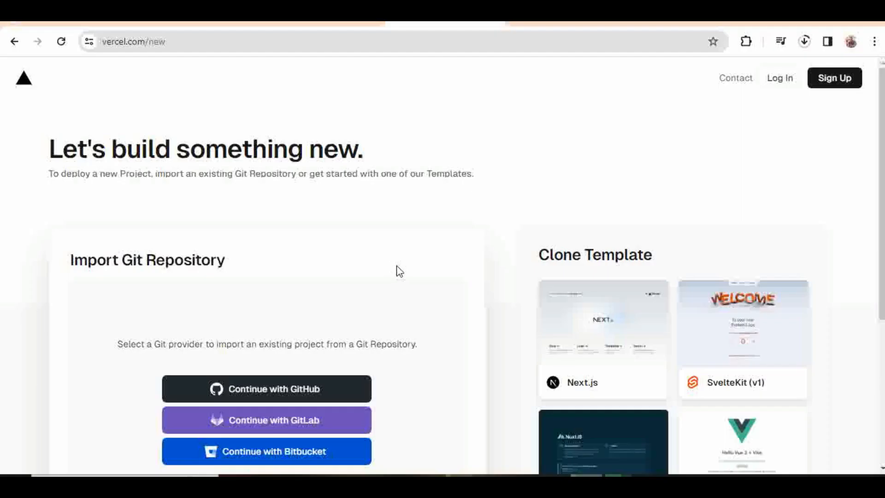
Step: Scroll through Vercel's new-project page showing Git import and starter templates
scroll(400, 271, down, 2)
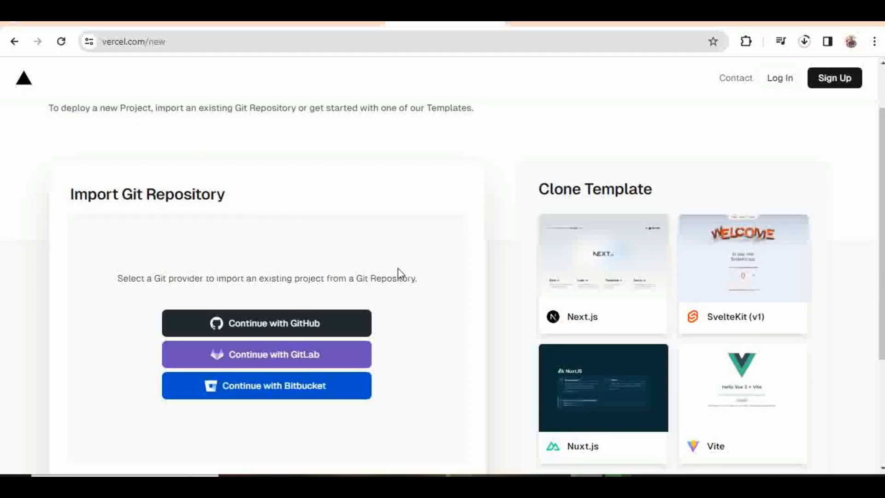
Step: Sign in with GitHub on vercel.com/new to list the account's repositories
scroll(398, 272, down, 3)
scroll(401, 263, up, 5)
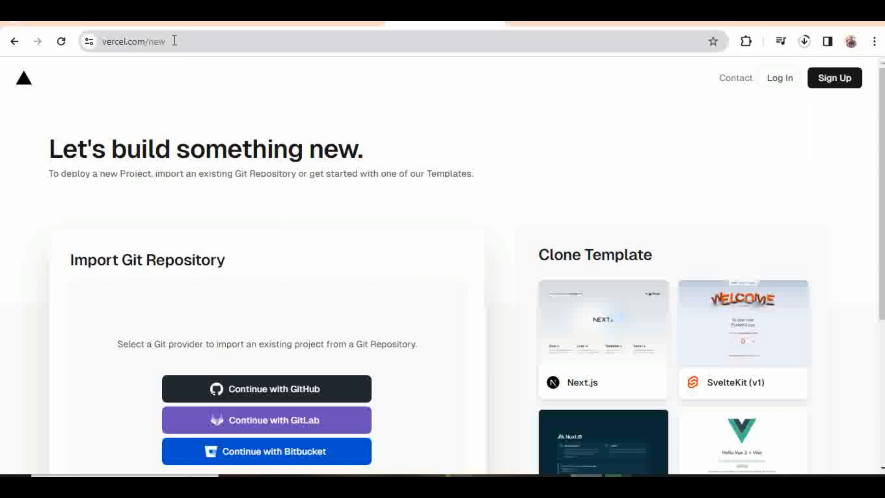
drag(175, 41, 97, 39)
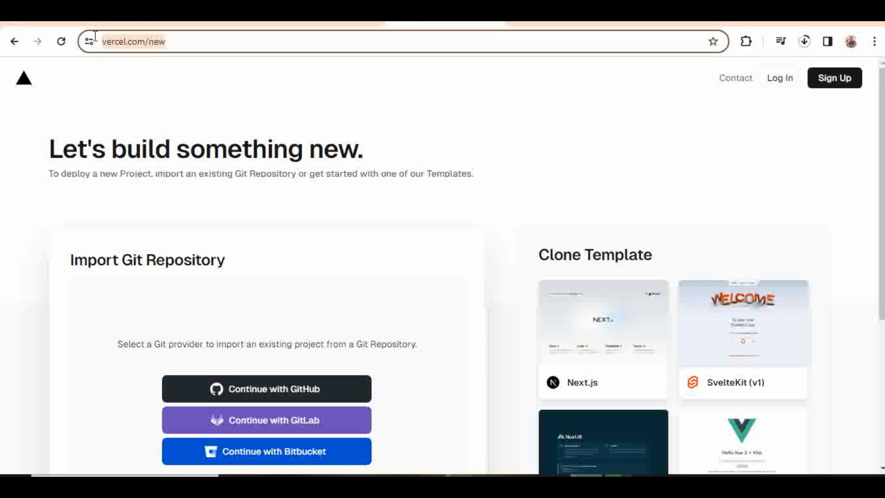
click(232, 87)
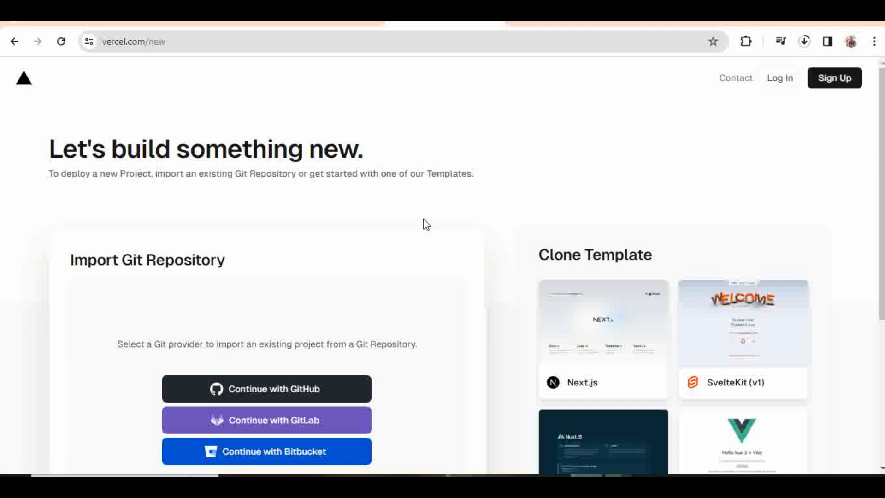
scroll(422, 223, down, 3)
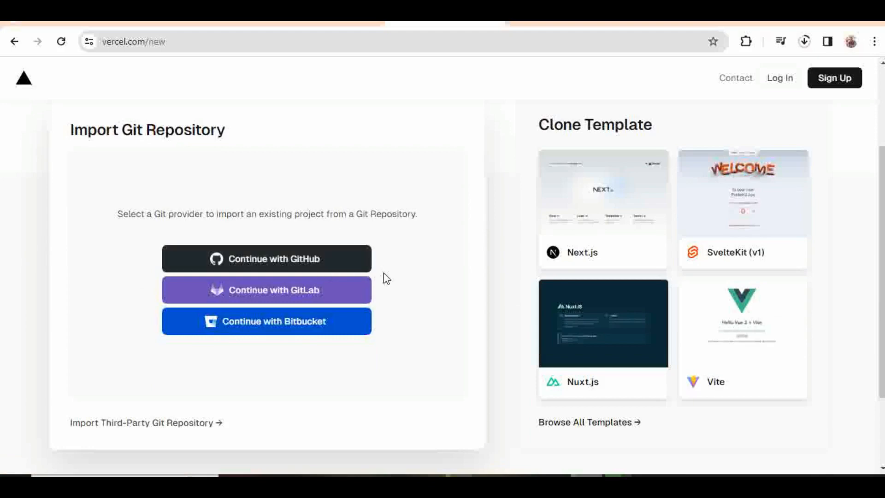
click(265, 261)
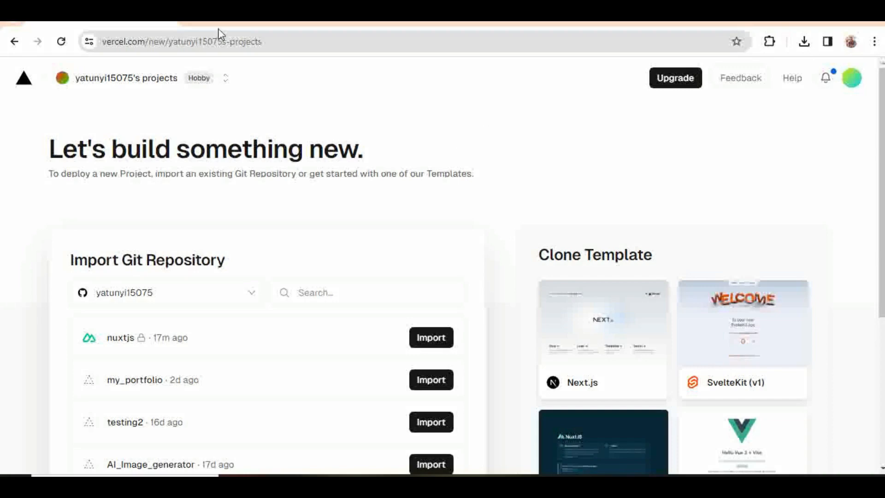
click(851, 83)
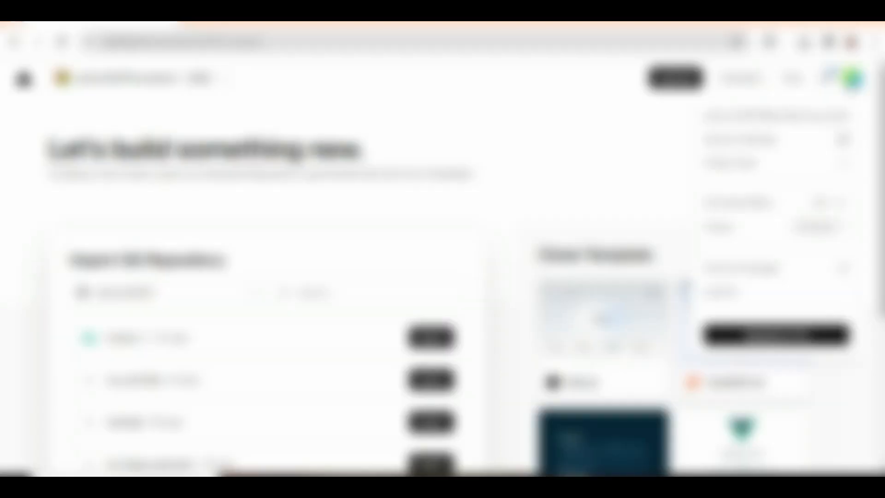
click(604, 141)
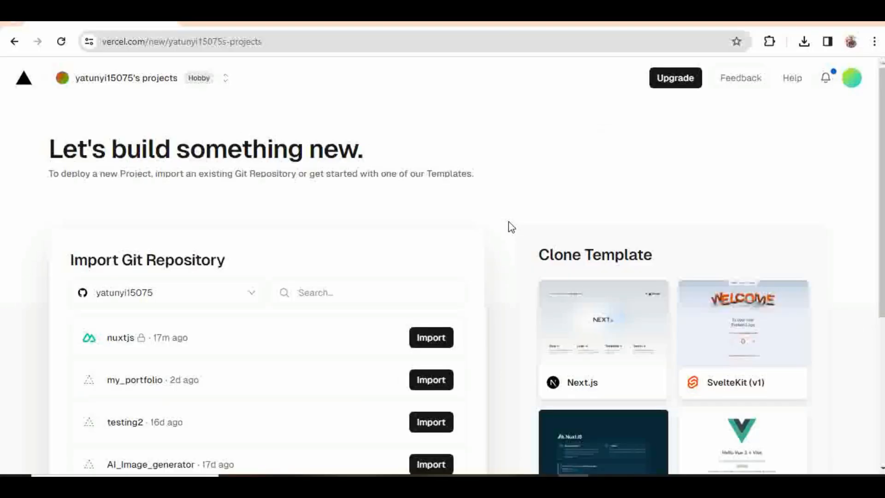
scroll(509, 223, down, 2)
scroll(512, 227, down, 2)
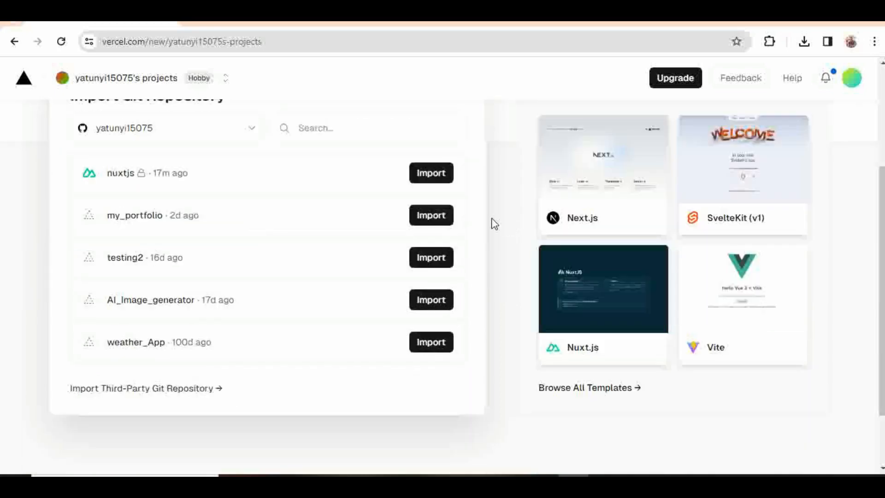
scroll(498, 217, up, 3)
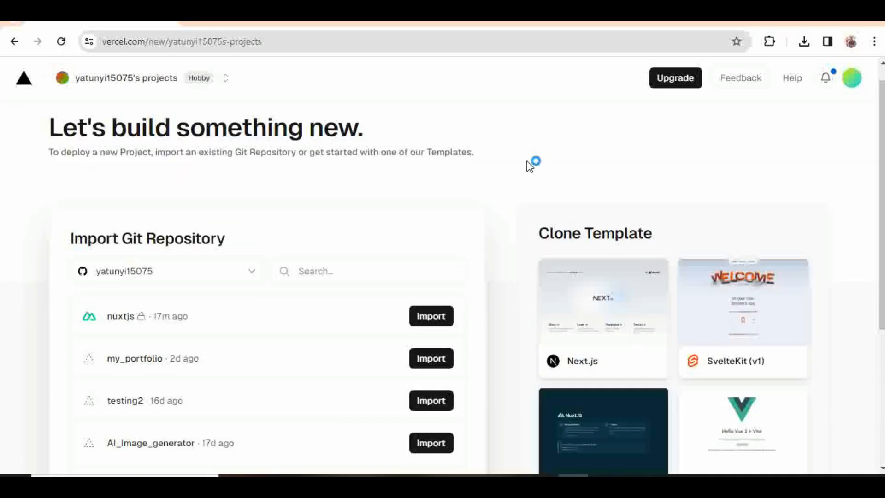
click(78, 279)
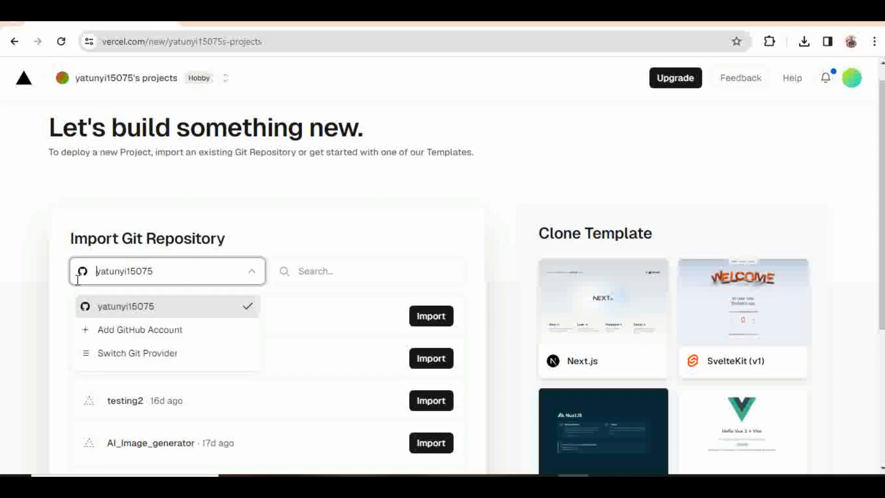
drag(78, 280, 275, 202)
click(275, 202)
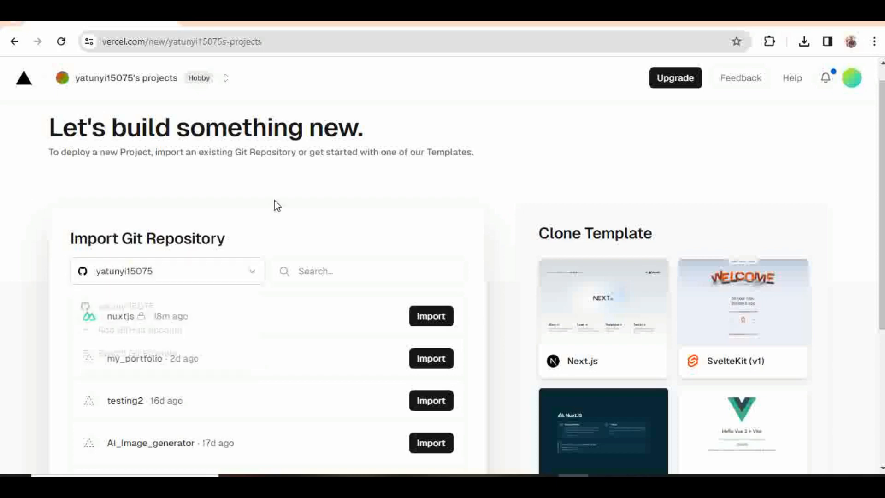
click(250, 277)
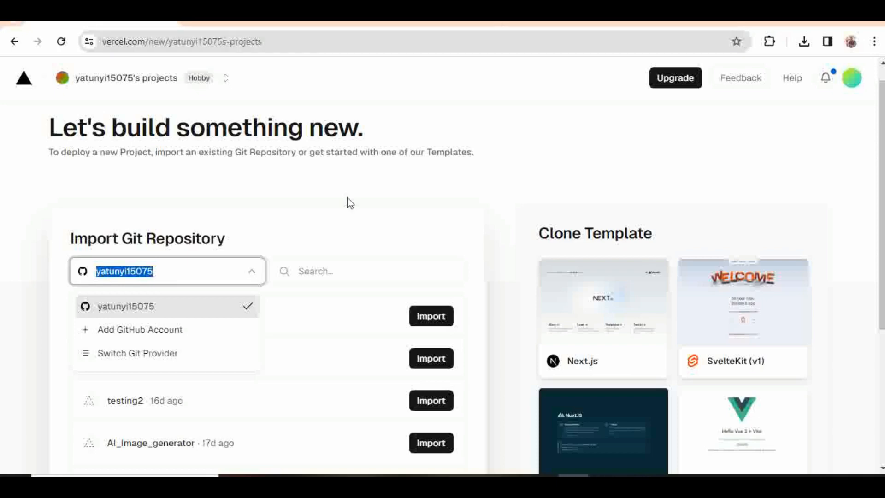
click(348, 197)
click(250, 274)
click(253, 232)
scroll(413, 215, down, 2)
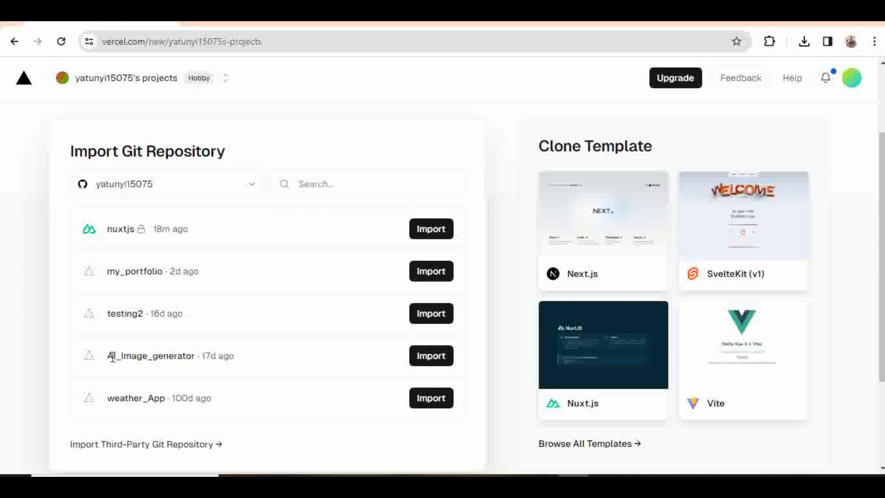
drag(112, 358, 239, 352)
click(241, 369)
Step: Import the AI_Image_generator repository and review its Configure Project page
click(437, 362)
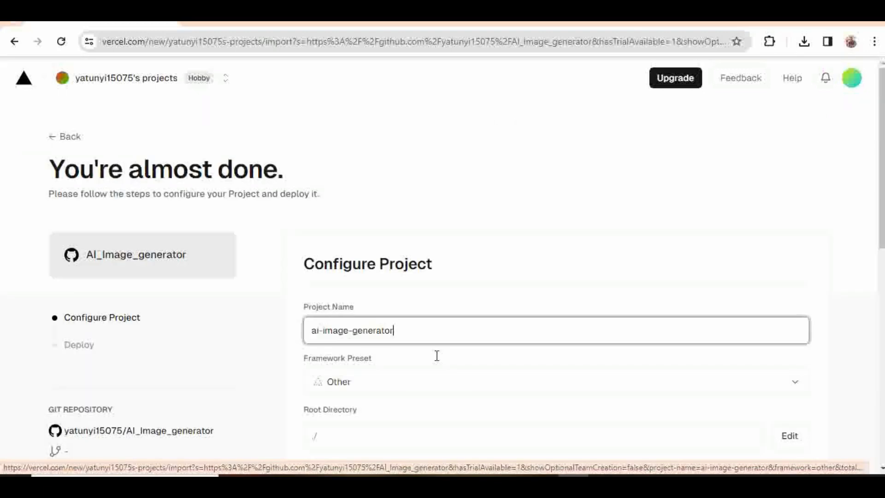
scroll(366, 316, down, 5)
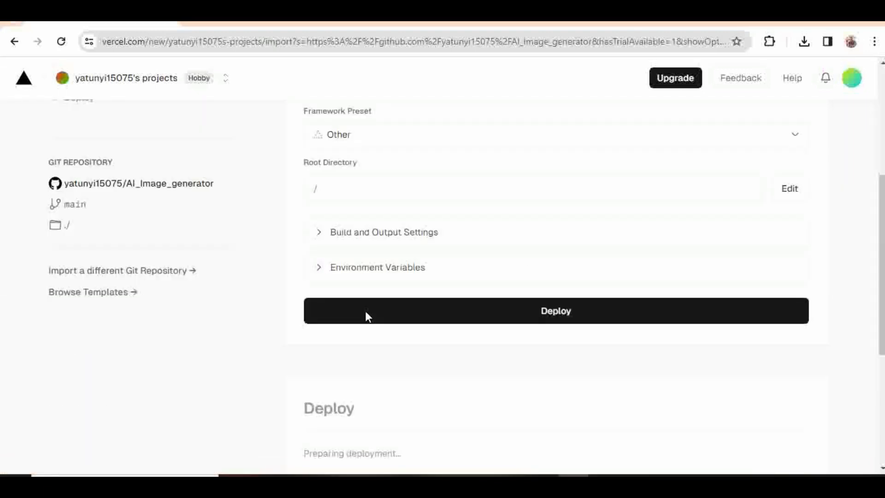
scroll(416, 253, up, 3)
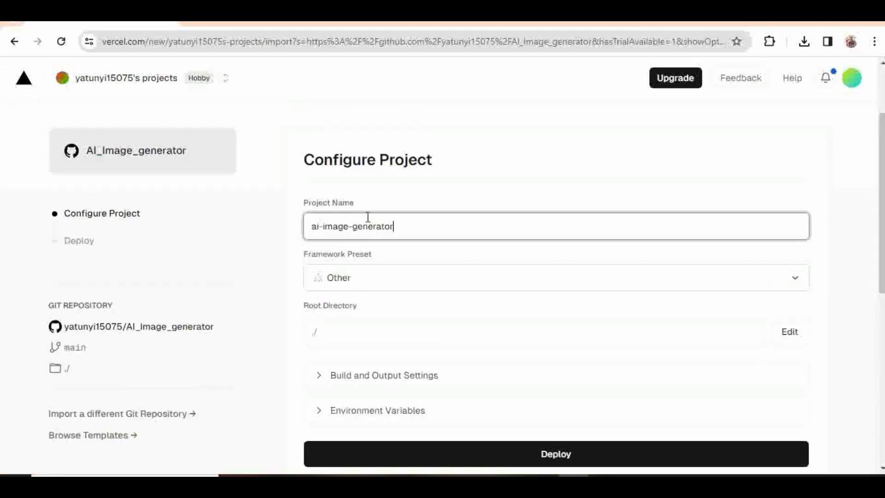
scroll(451, 363, down, 2)
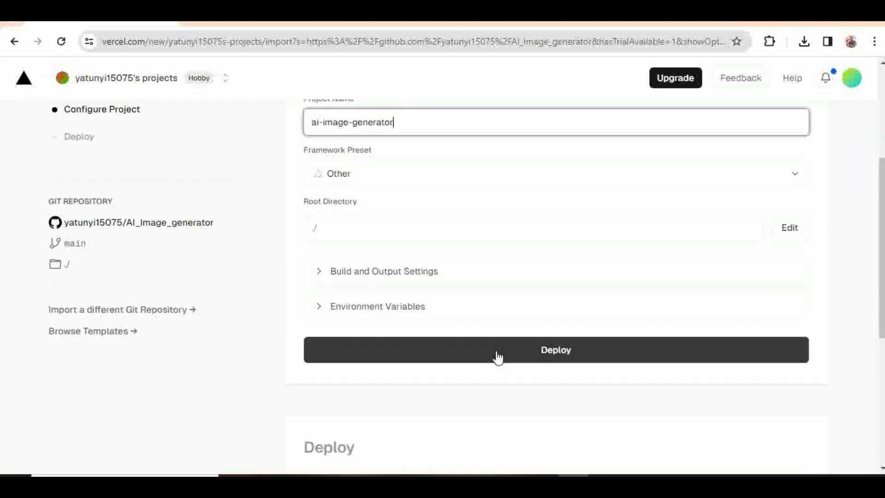
scroll(451, 220, up, 5)
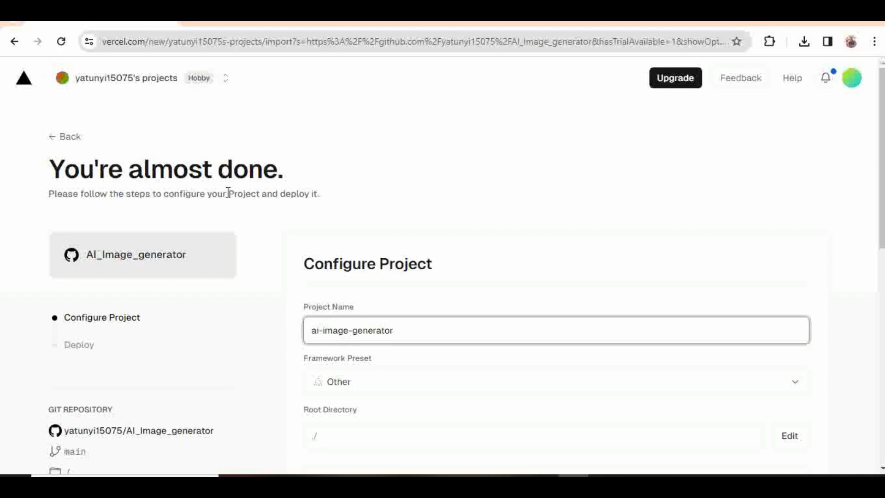
scroll(174, 269, down, 2)
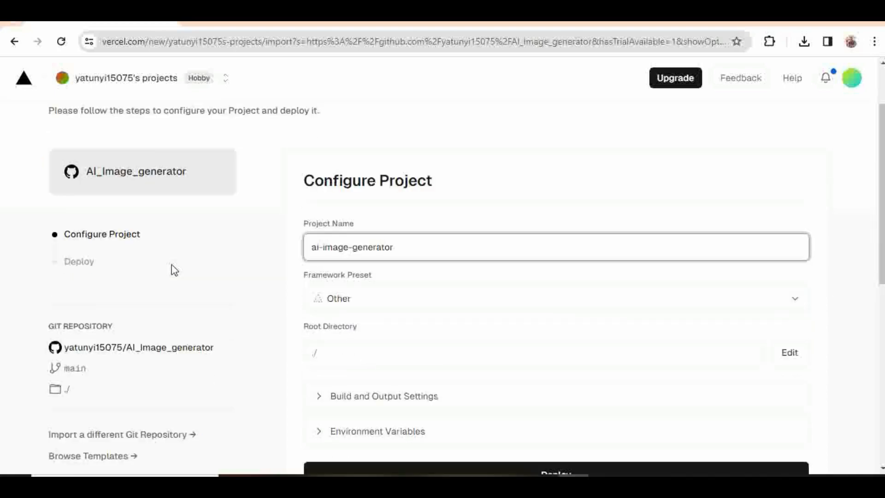
scroll(224, 300, down, 1)
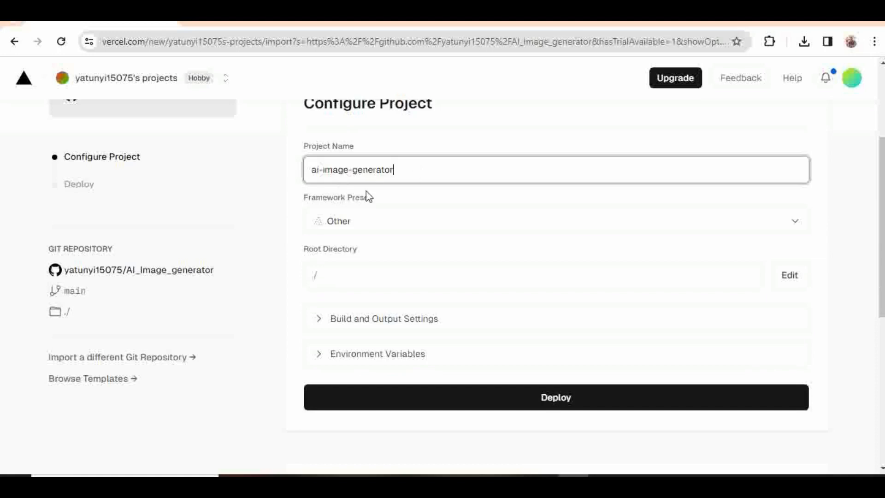
Step: Keep the Framework Preset on Other and bring up the Root Directory editor
click(793, 224)
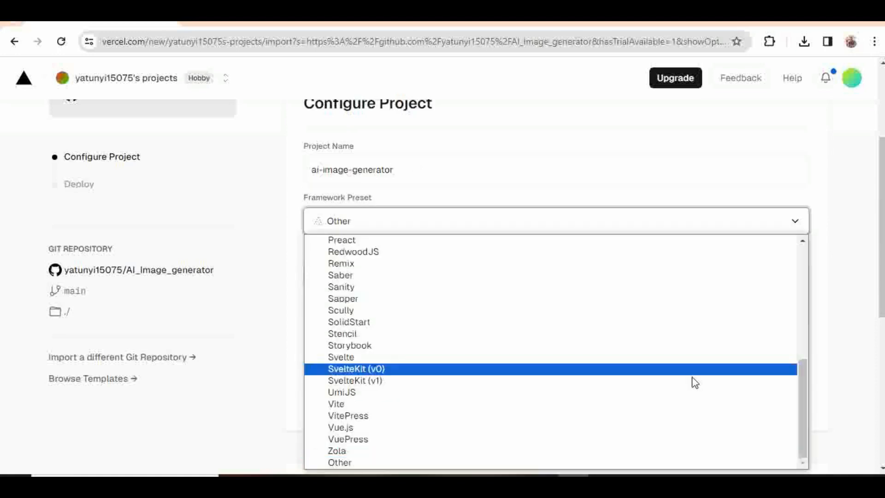
click(779, 221)
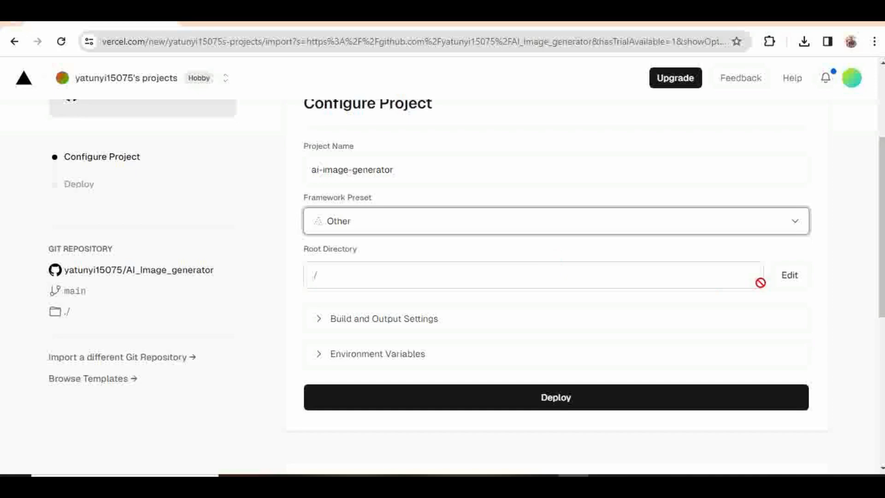
click(793, 284)
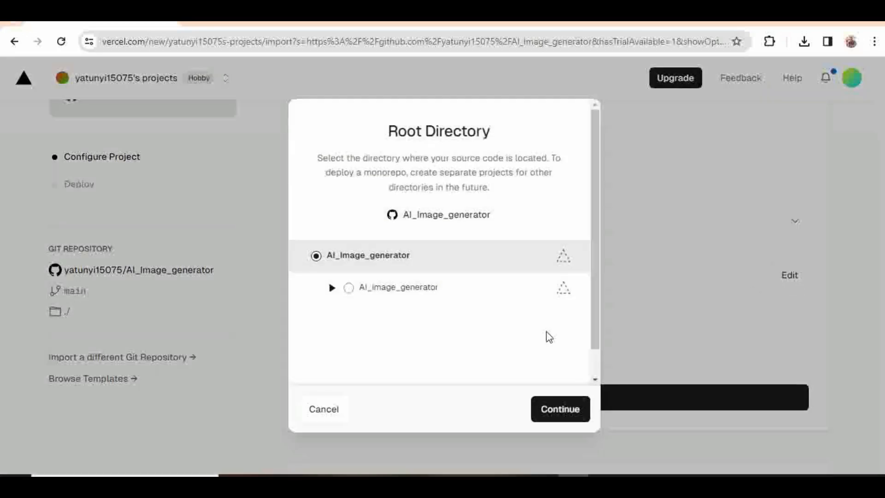
Step: Choose the nested AI_image_generator folder as the root directory and confirm
click(439, 290)
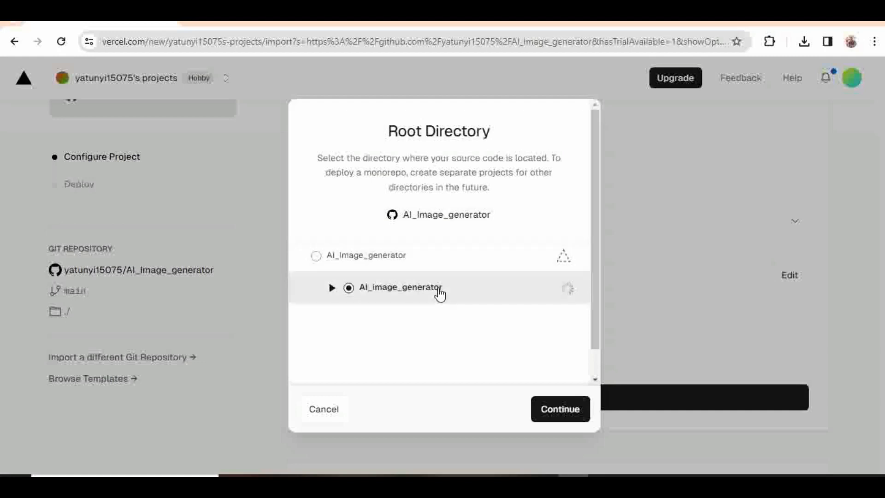
click(568, 411)
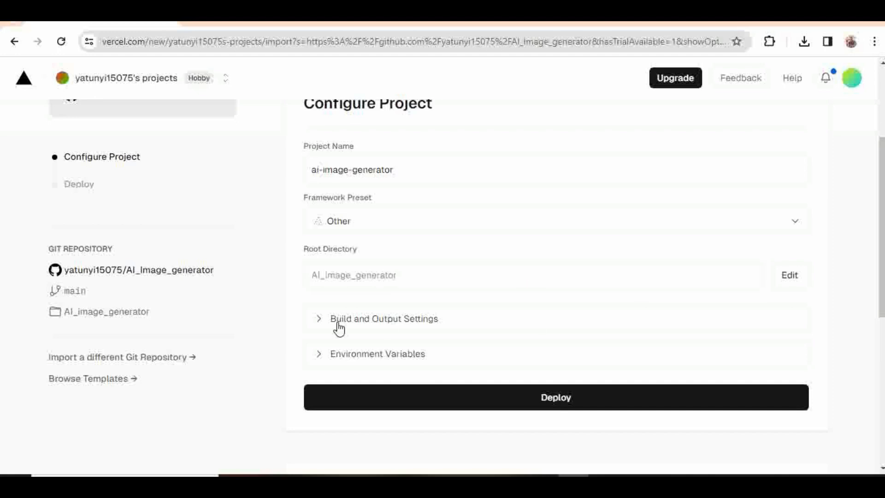
Step: Deploy ai-image-generator with the custom AI_image_generator root directory
click(519, 399)
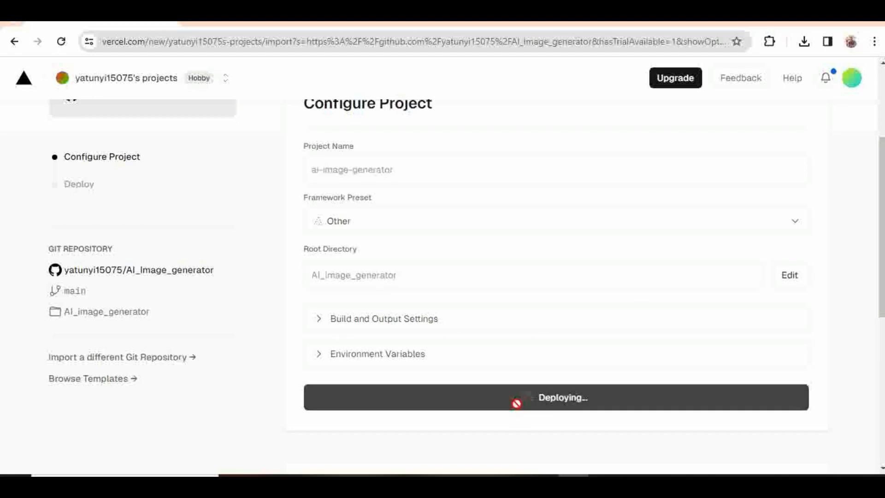
scroll(521, 320, up, 3)
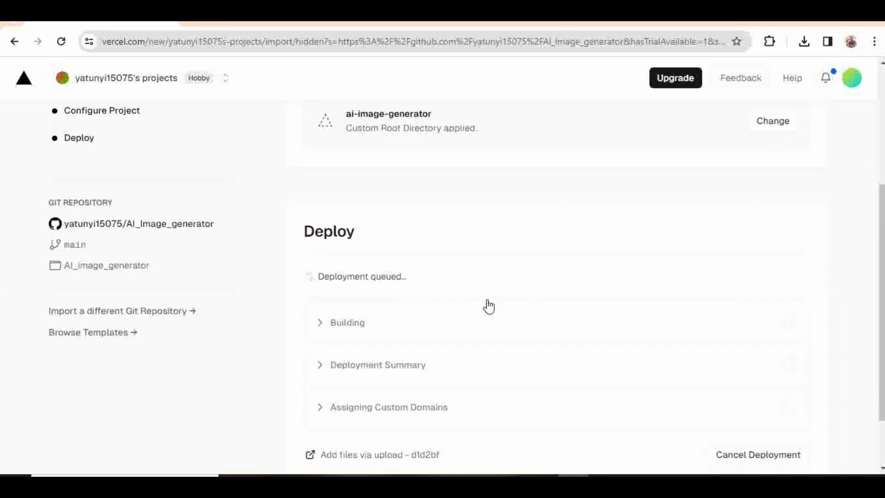
scroll(489, 306, up, 2)
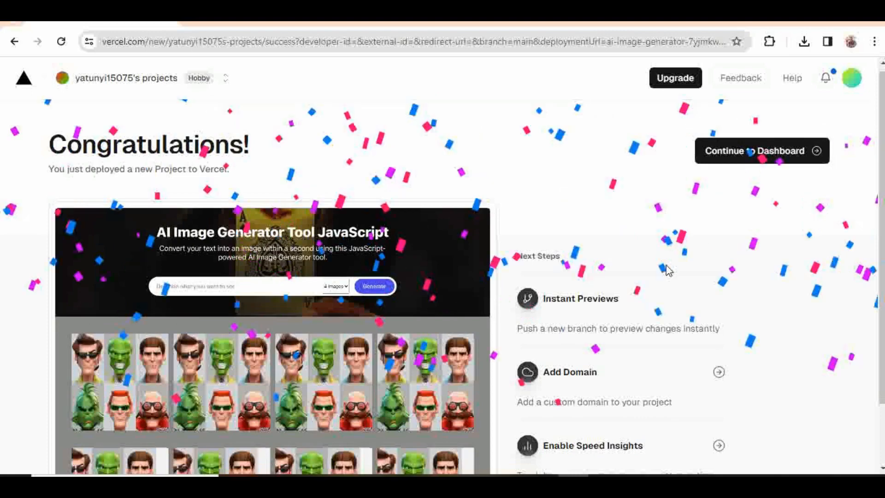
Step: Review the Congratulations page for the deployed site, then continue to the project dashboard
scroll(668, 270, down, 1)
scroll(667, 271, down, 1)
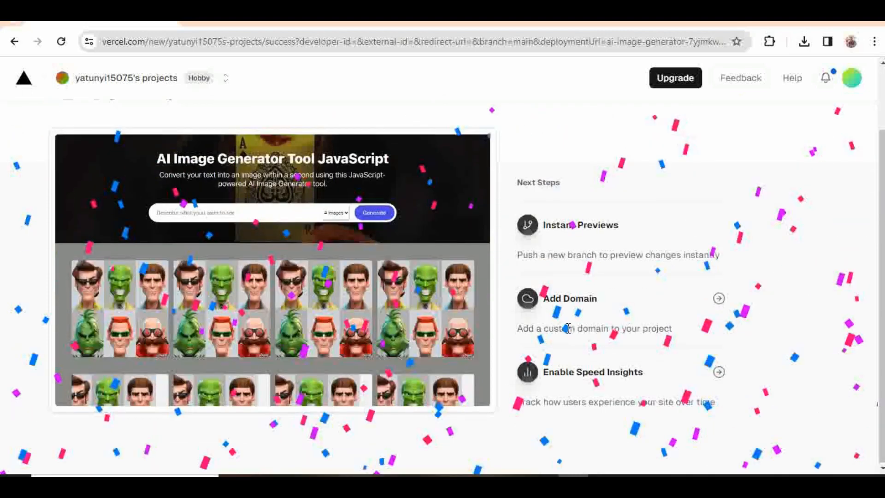
scroll(671, 231, up, 2)
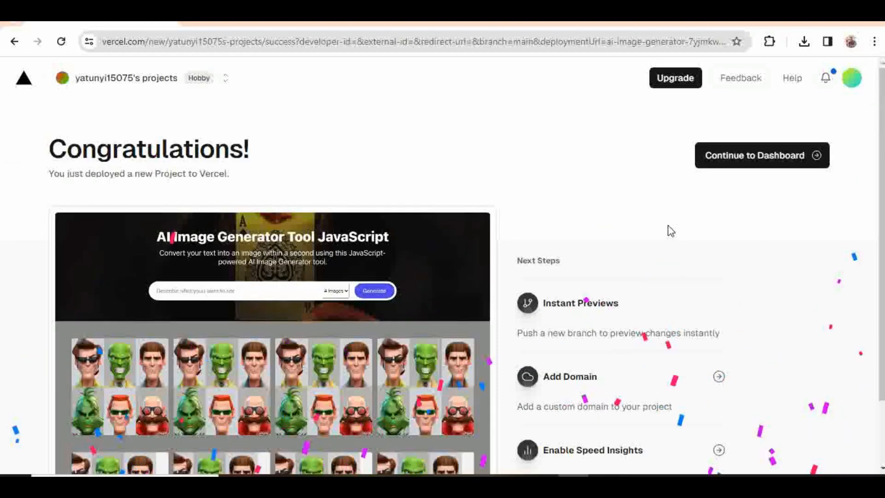
scroll(671, 231, down, 2)
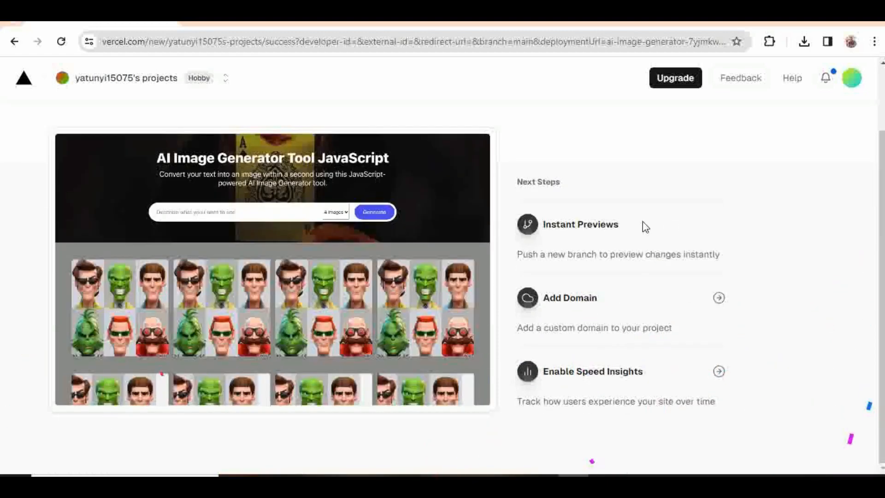
scroll(665, 218, up, 2)
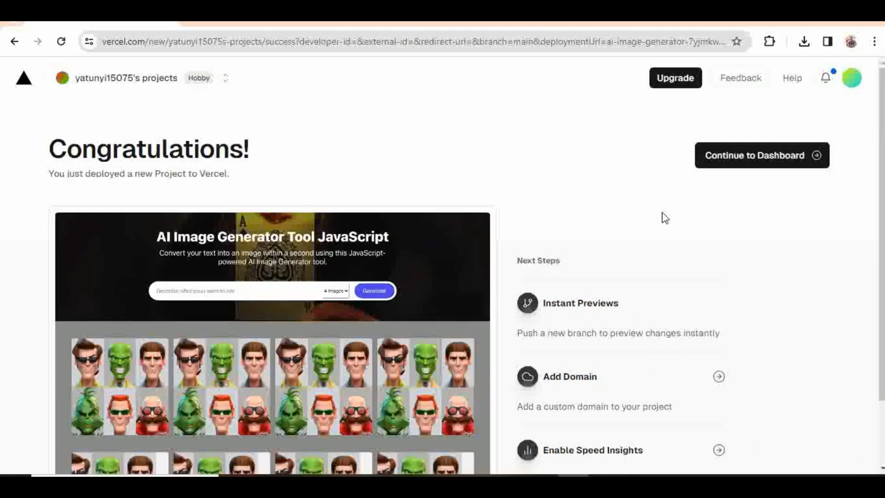
scroll(695, 350, down, 3)
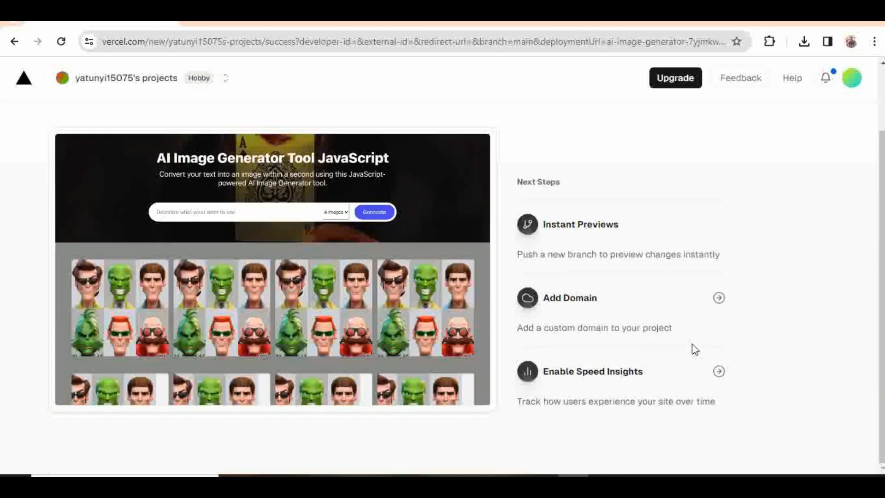
scroll(695, 349, up, 3)
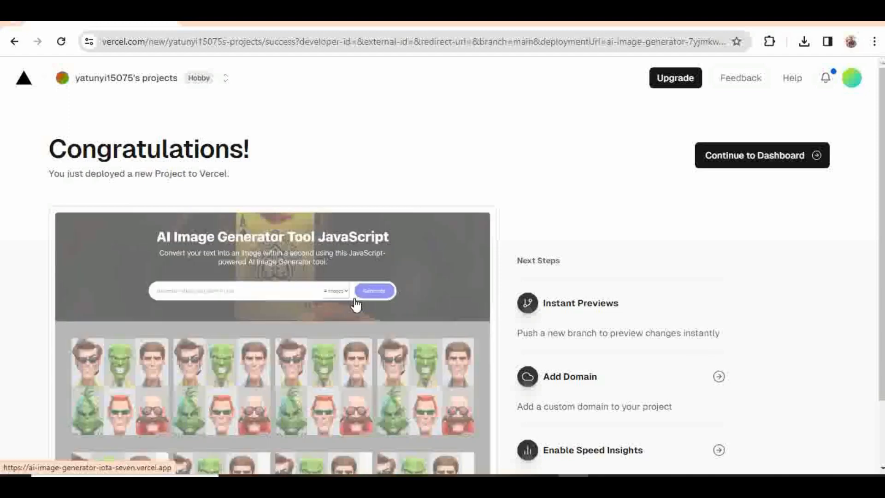
scroll(677, 256, down, 1)
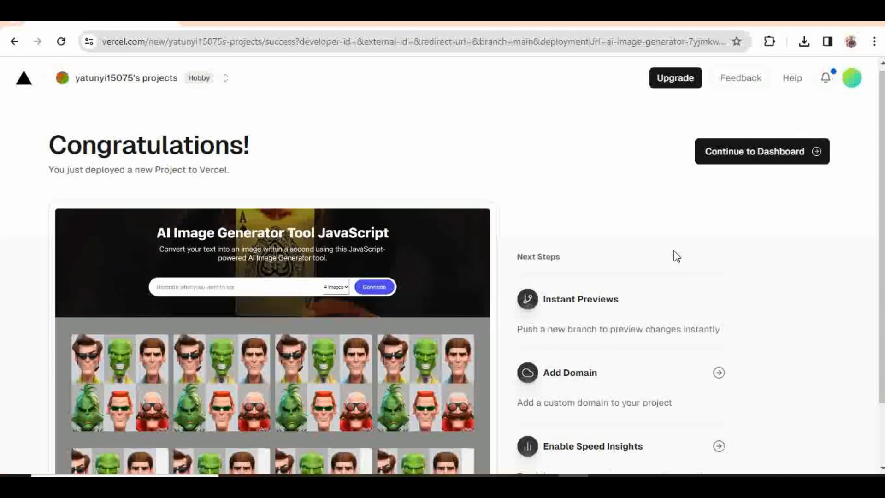
scroll(567, 352, down, 2)
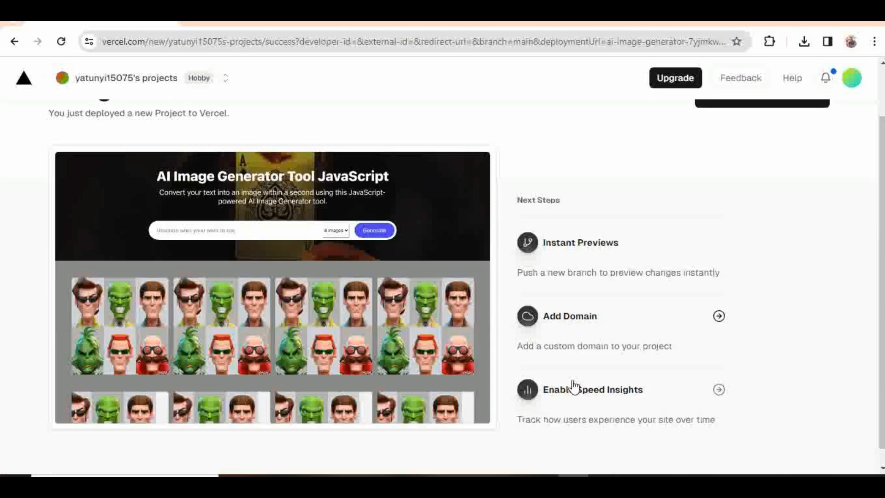
click(636, 389)
scroll(667, 249, up, 2)
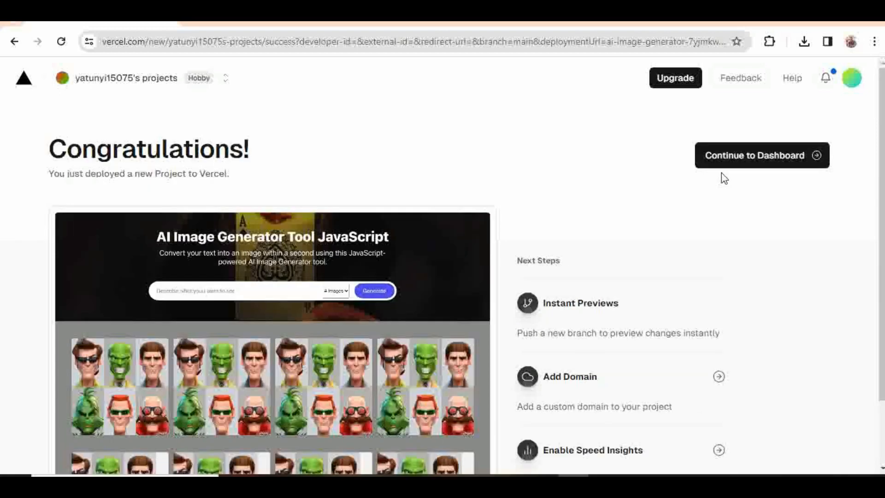
click(723, 159)
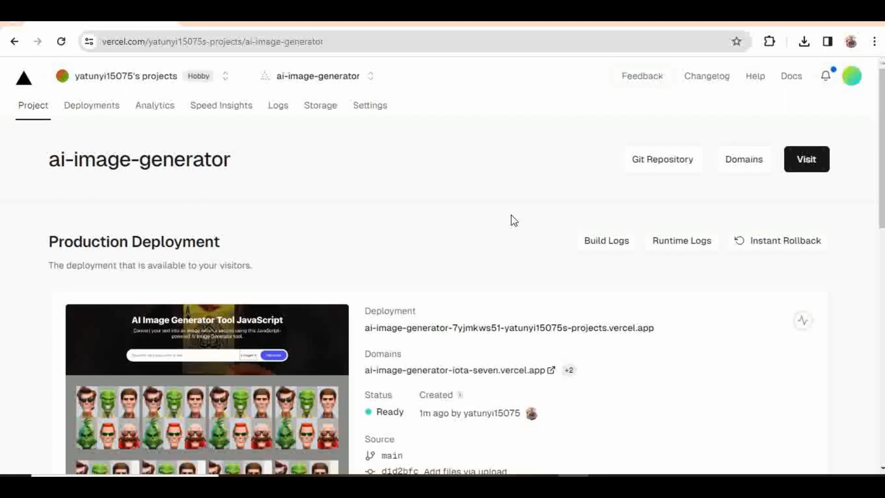
Step: Check the Ready production deployment and open ai-image-generator-iota-seven.vercel.app
scroll(514, 220, down, 1)
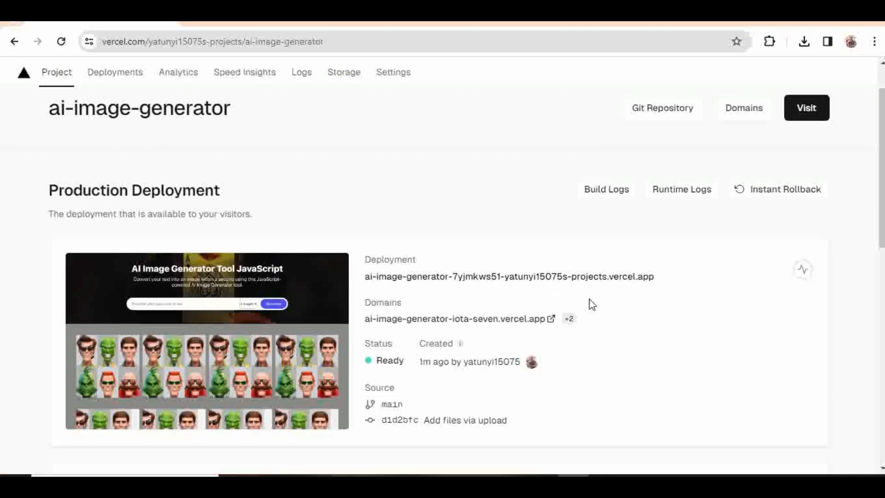
scroll(591, 305, down, 1)
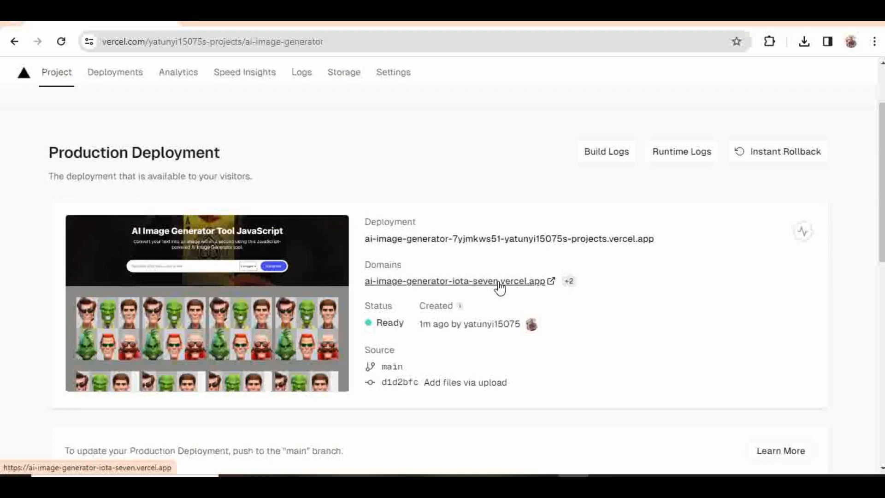
scroll(534, 296, down, 2)
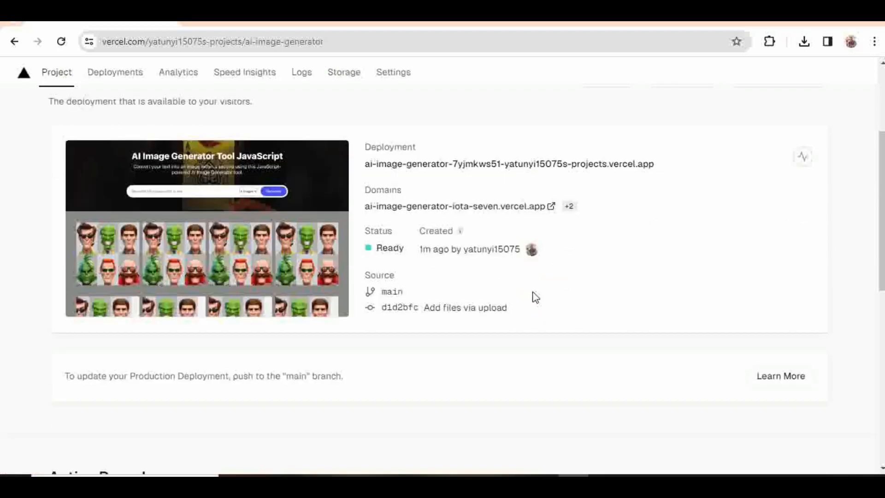
scroll(437, 223, up, 2)
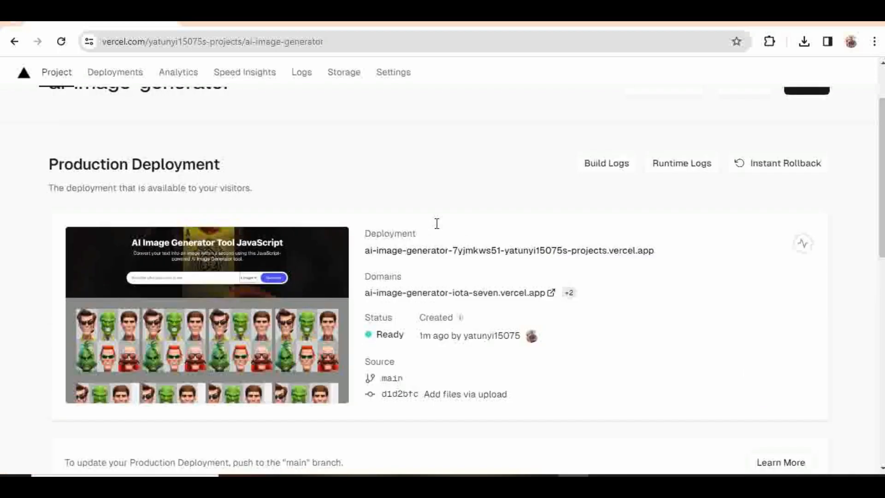
click(458, 299)
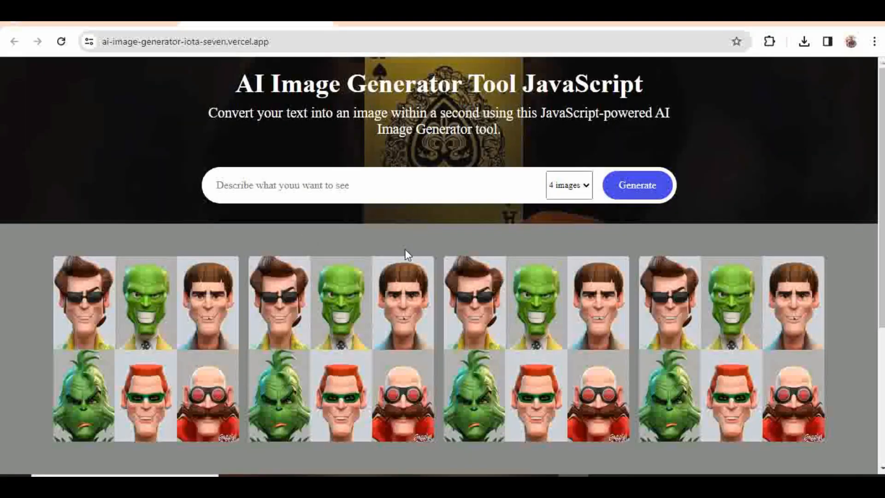
Step: Inspect the live site's image gallery, then return to the Vercel project tab
scroll(452, 314, down, 5)
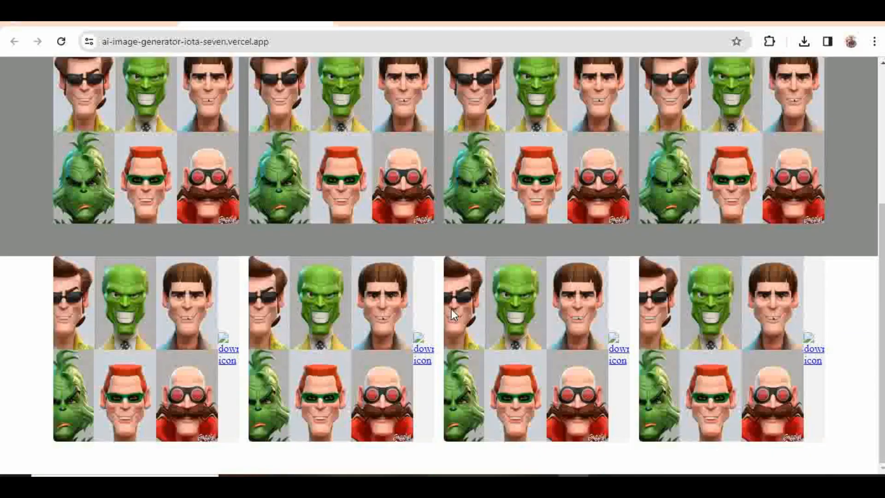
scroll(451, 313, up, 5)
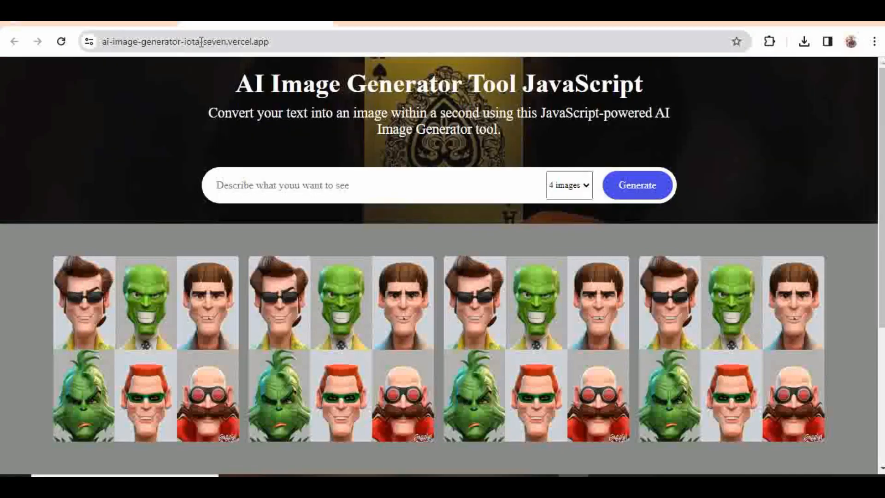
click(124, 21)
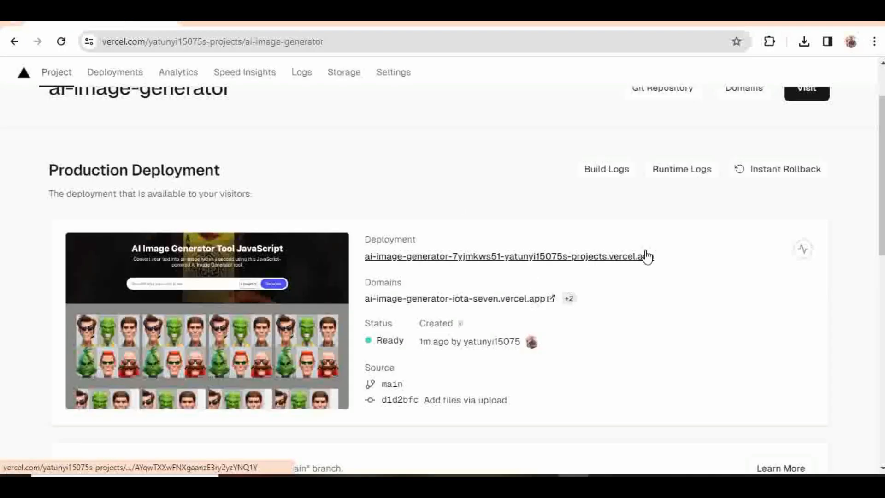
Step: Open the Domains settings for the ai-image-generator project
scroll(647, 256, up, 1)
scroll(625, 300, down, 6)
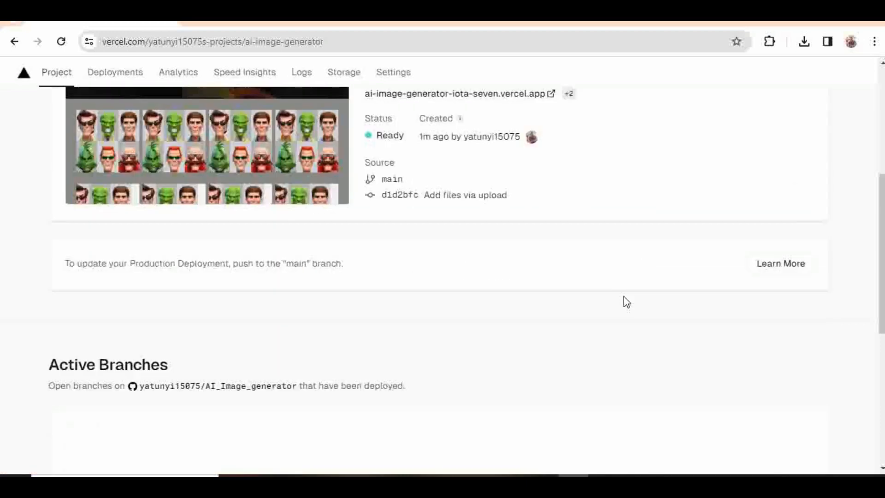
scroll(626, 301, up, 3)
scroll(627, 302, up, 4)
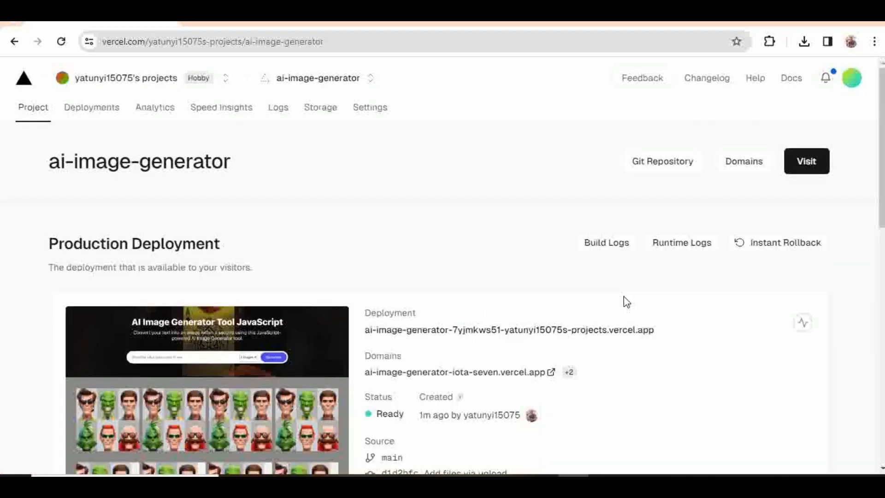
scroll(627, 302, down, 1)
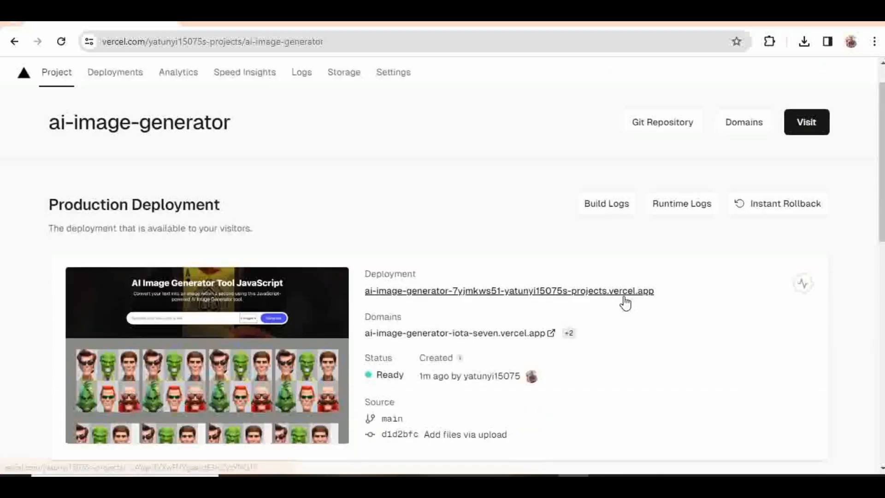
click(748, 128)
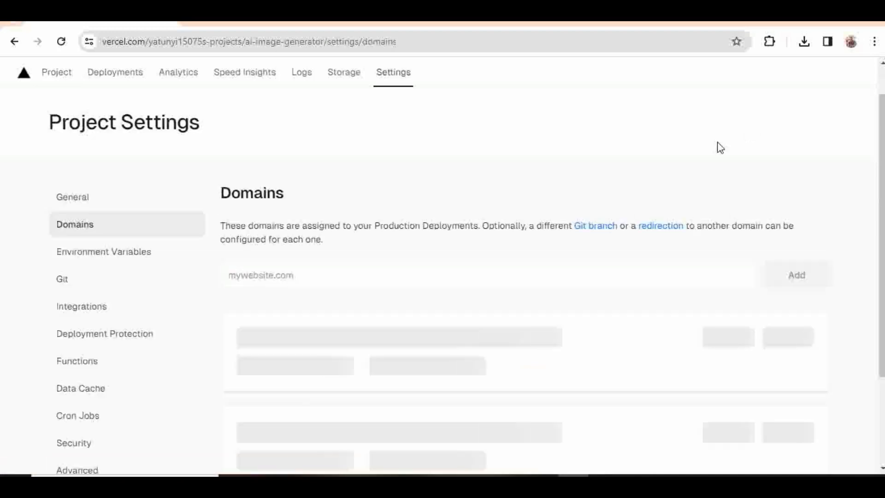
scroll(594, 276, down, 2)
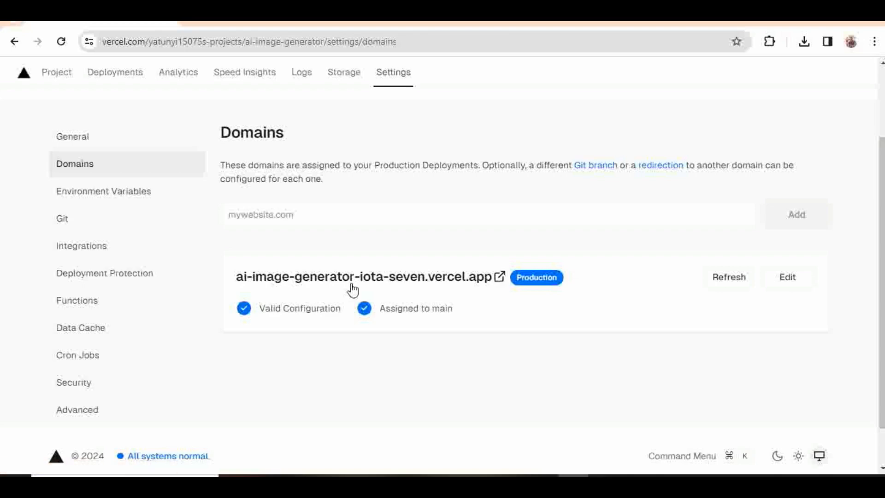
click(245, 22)
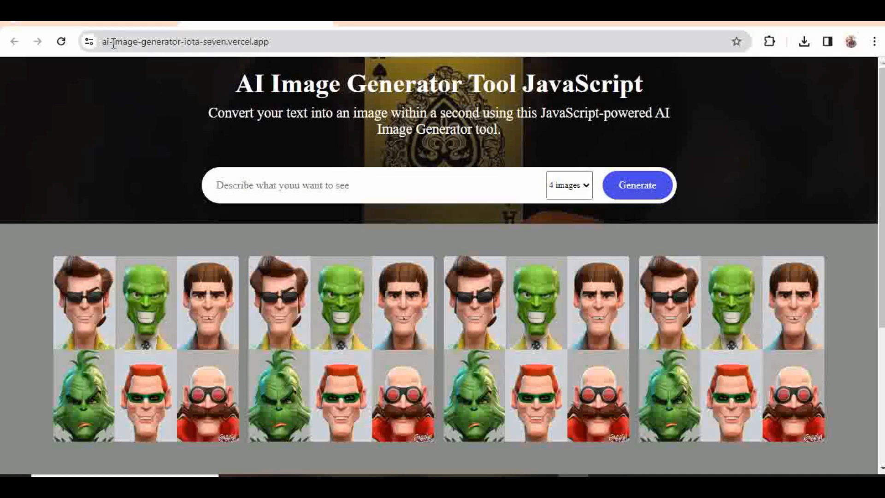
click(145, 24)
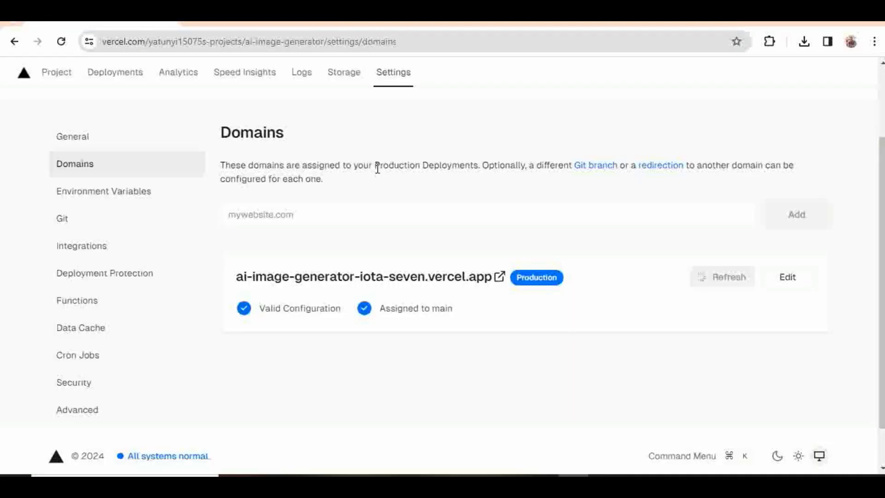
Step: Try shortening the production domain to ai-image-generator.vercel.app and saving it
click(789, 279)
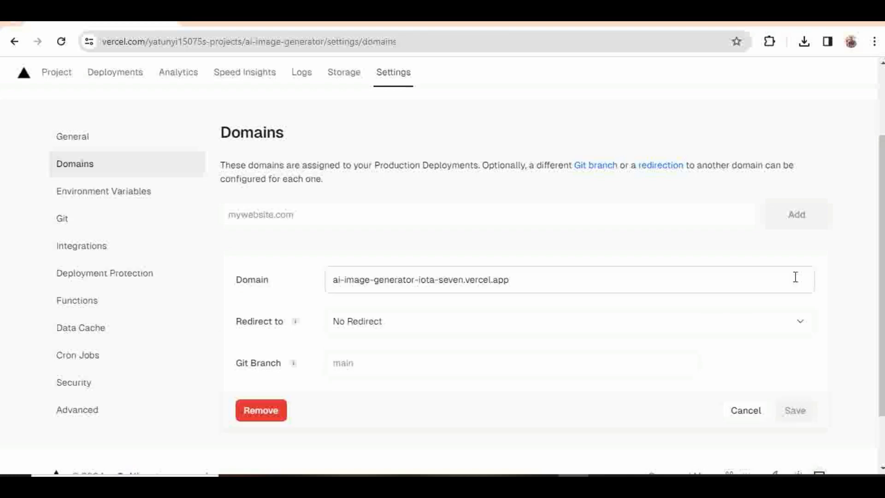
click(525, 283)
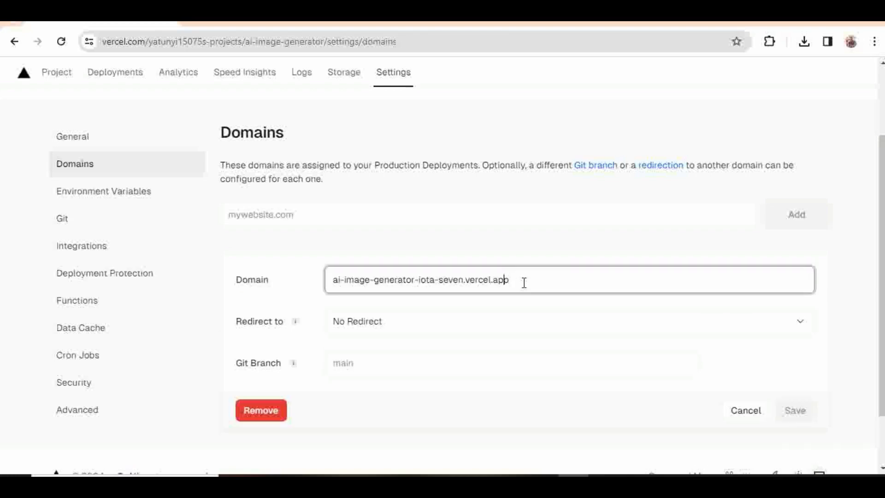
key(Left)
key(Left)
key(Left)
key(Left)
key(Left)
key(Left)
key(Left)
key(Left)
key(Left)
key(Left)
key(Left)
key(BackSpace)
key(BackSpace)
key(BackSpace)
key(BackSpace)
key(BackSpace)
key(BackSpace)
key(BackSpace)
key(BackSpace)
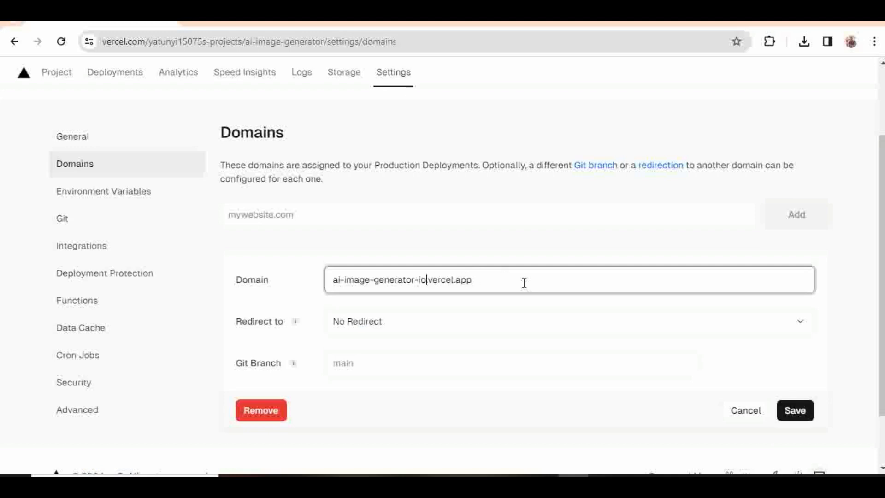
key(BackSpace)
key(BackSpace)
key(BackSpace)
click(791, 408)
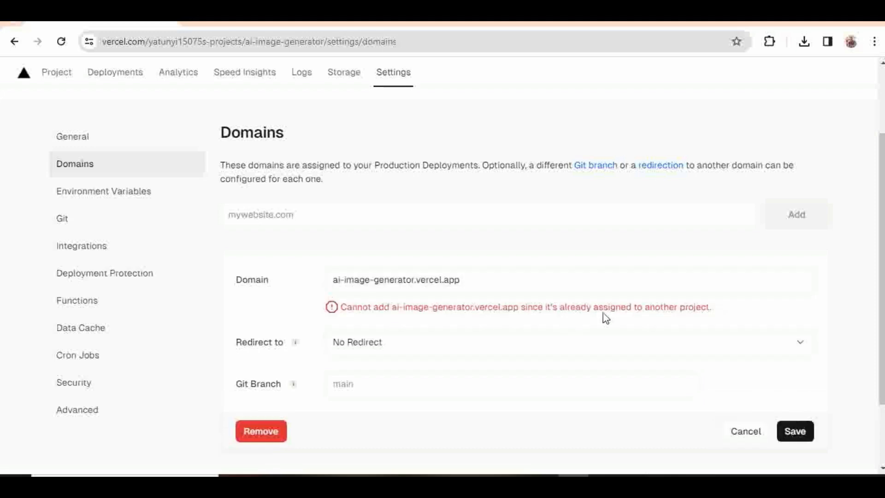
Step: Rename the domain to ai-image-generator-in-js.vercel.app, save, and open the site there
click(383, 287)
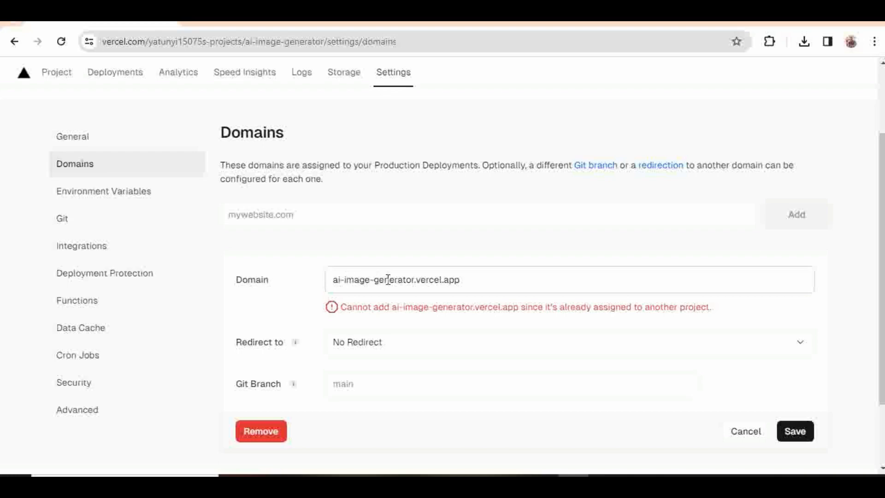
click(415, 279)
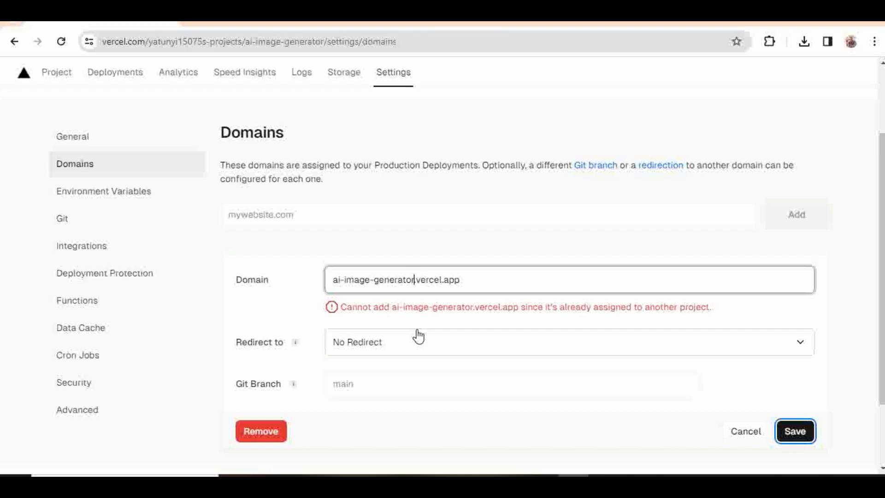
text(-ifs)
key(BackSpace)
key(BackSpace)
key(BackSpace)
text(in js)
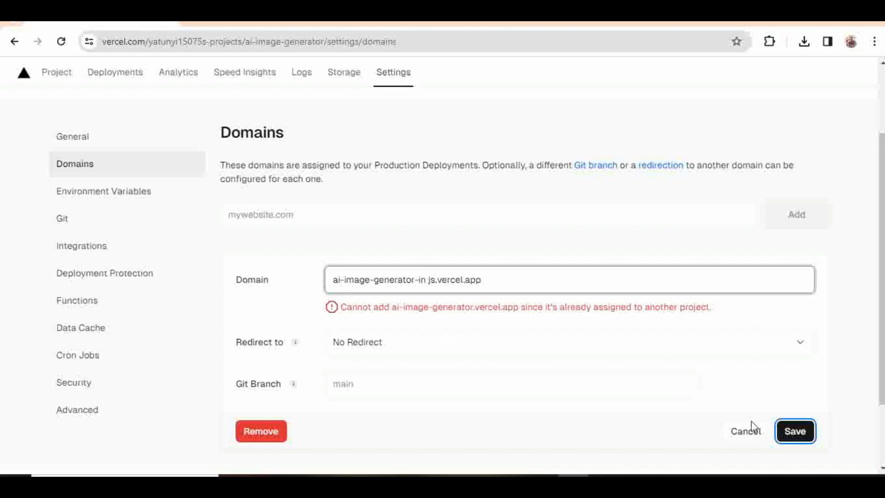
click(796, 431)
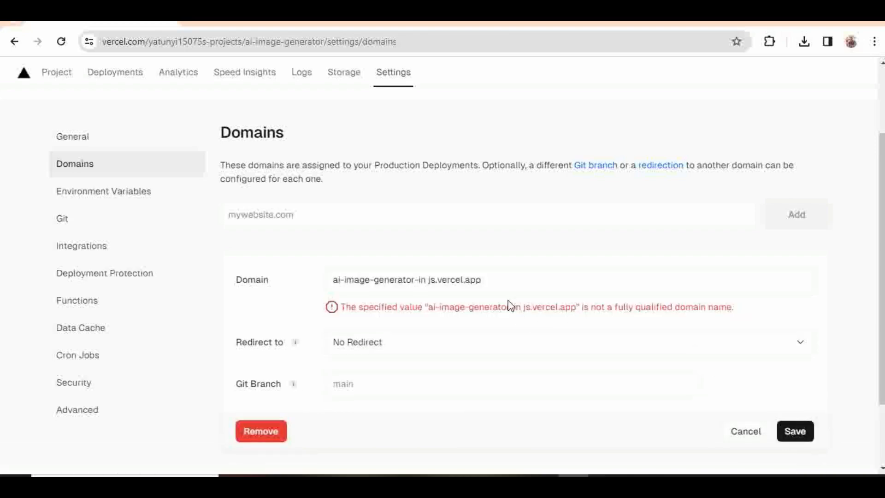
click(429, 280)
text(-)
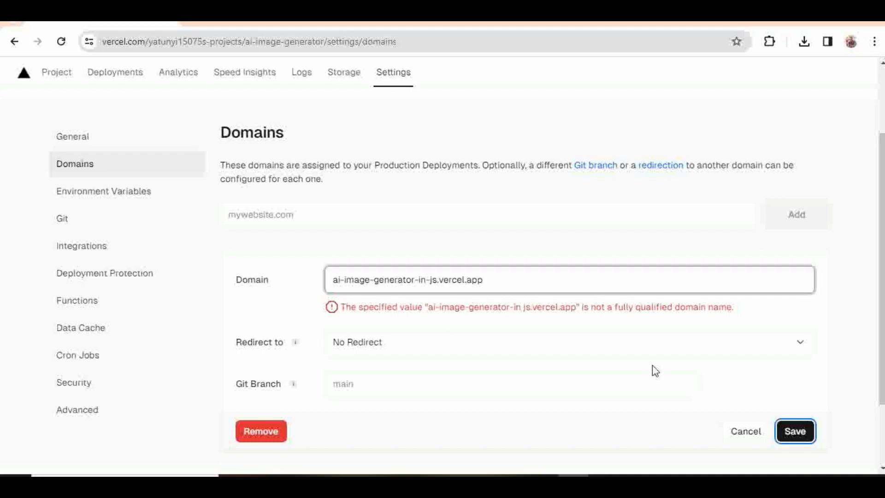
click(792, 434)
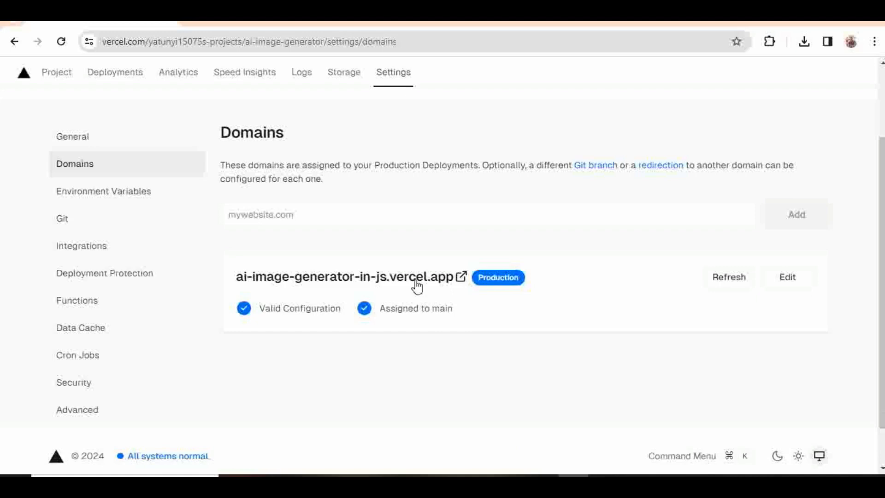
click(402, 283)
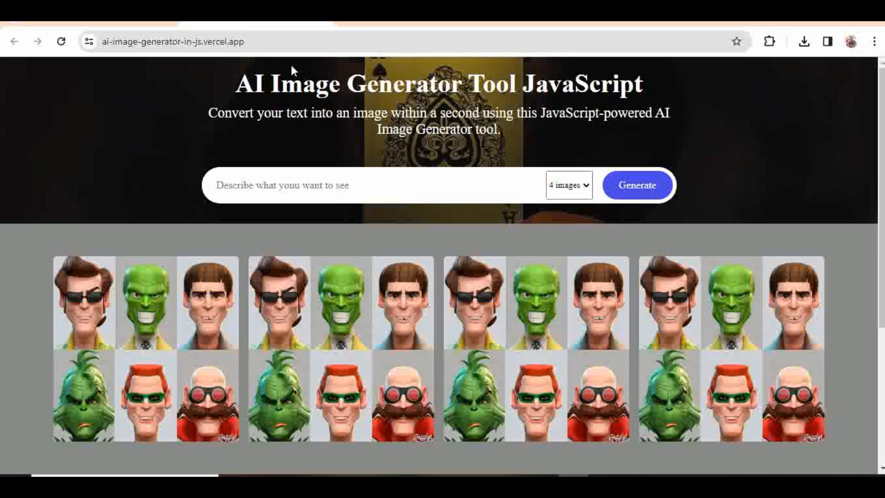
click(210, 38)
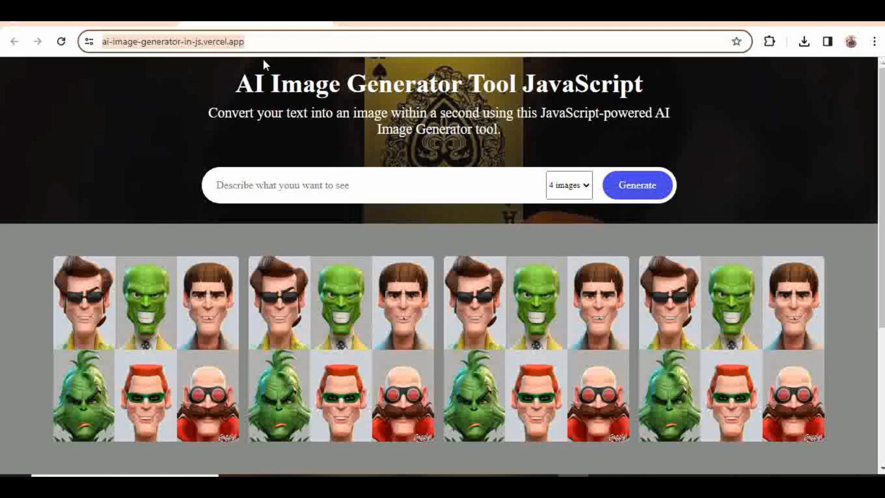
click(264, 60)
click(377, 23)
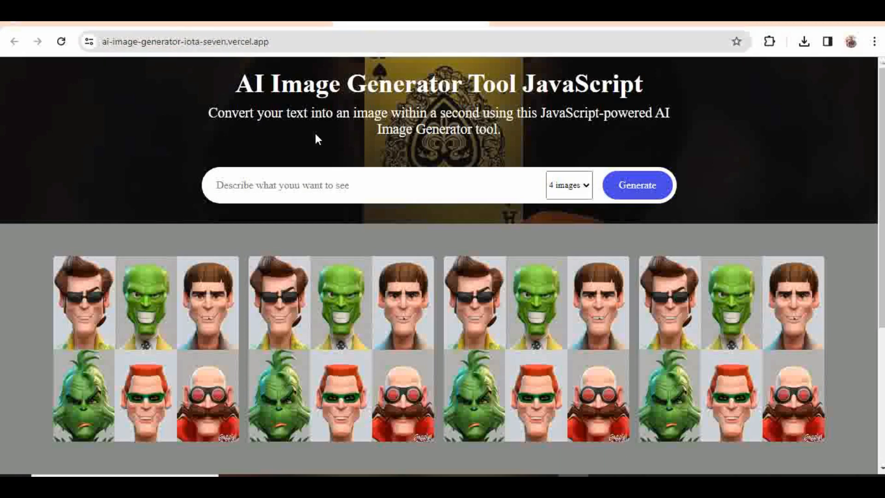
click(59, 42)
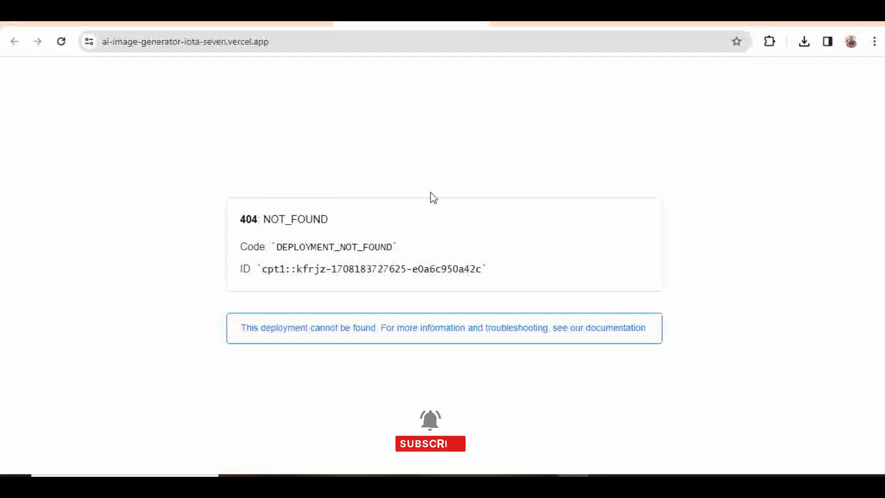
click(261, 22)
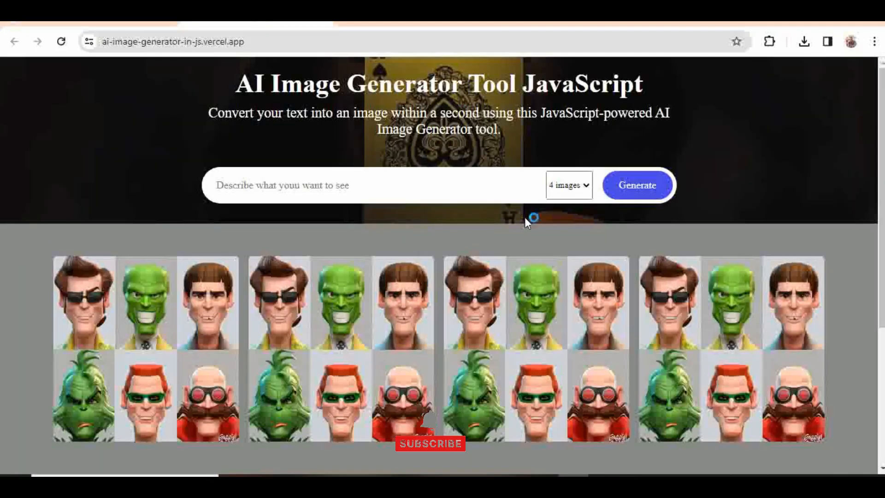
click(101, 22)
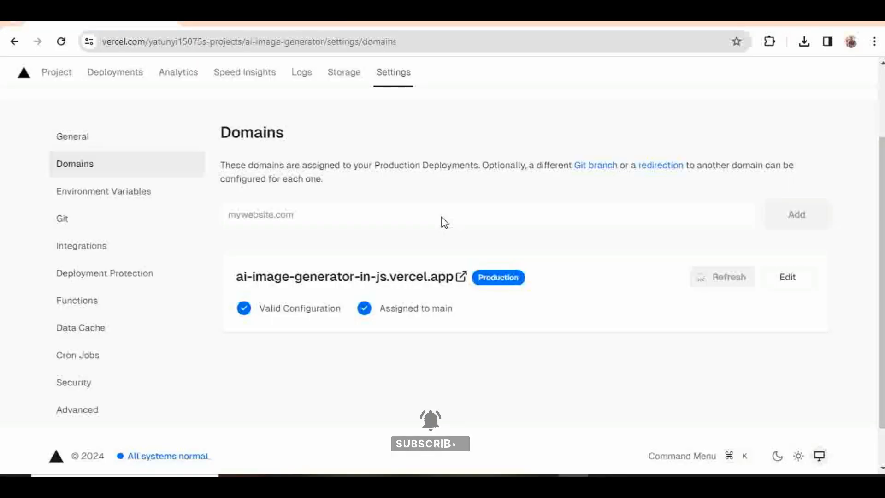
scroll(611, 253, up, 2)
scroll(611, 253, down, 2)
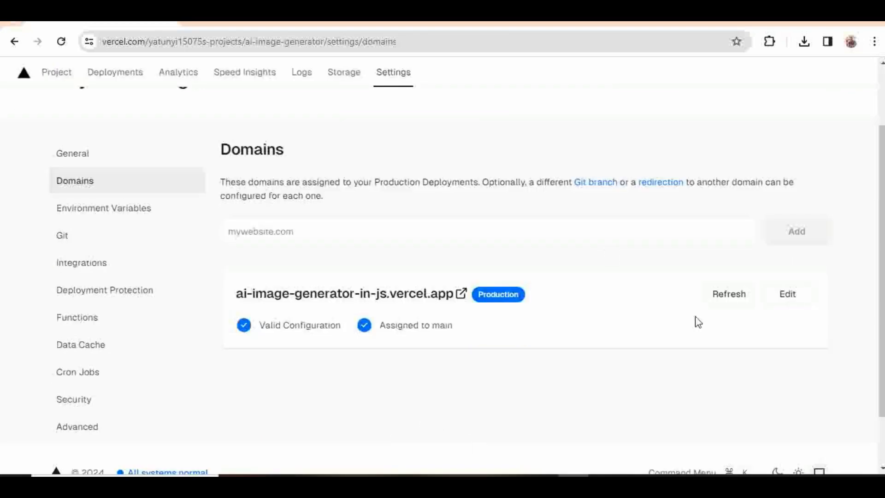
scroll(698, 322, down, 1)
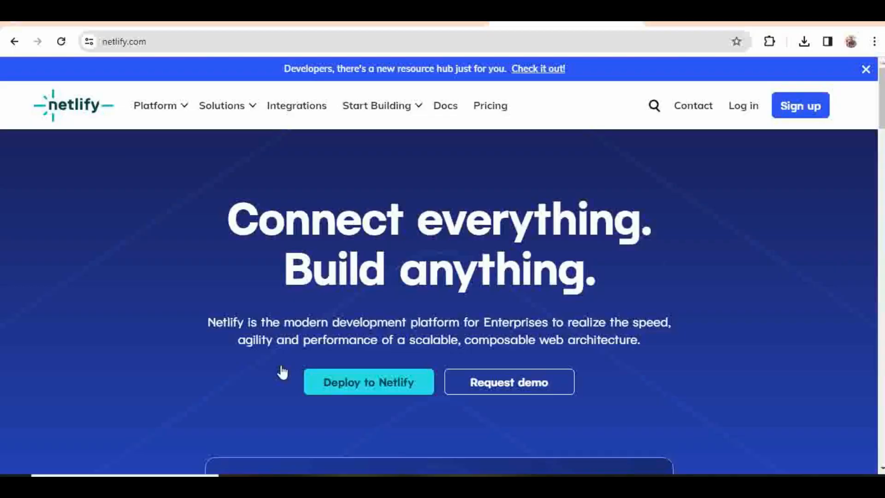
Step: Load netlify.com and scroll through its homepage
click(152, 44)
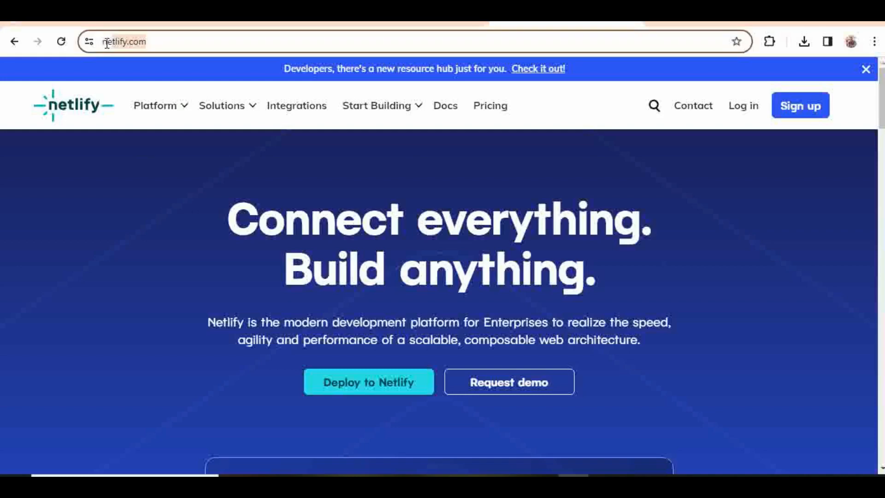
click(140, 165)
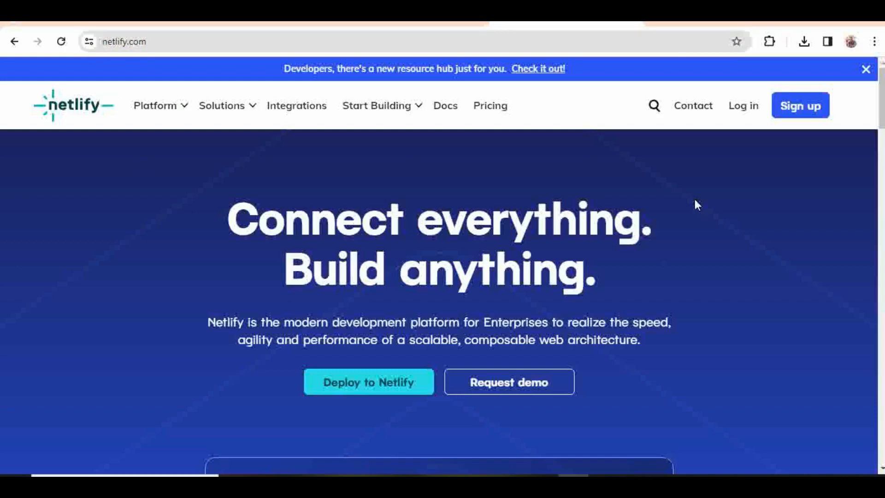
click(795, 112)
scroll(726, 270, down, 5)
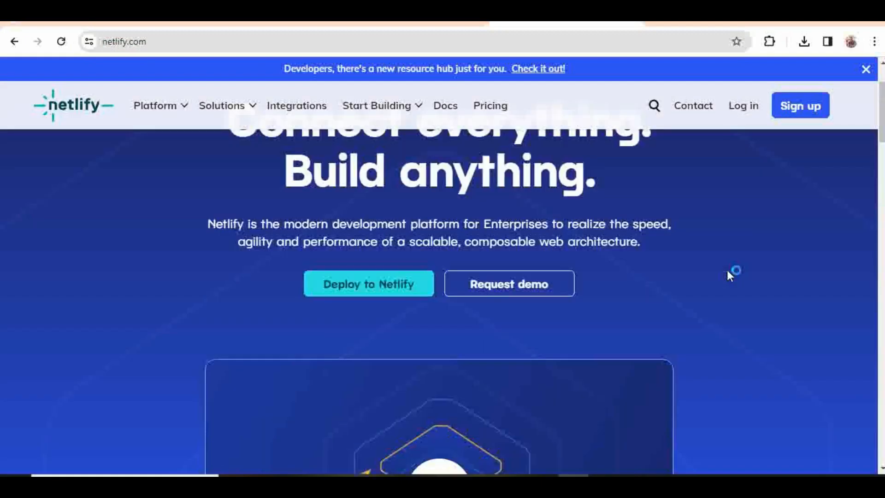
scroll(727, 270, up, 5)
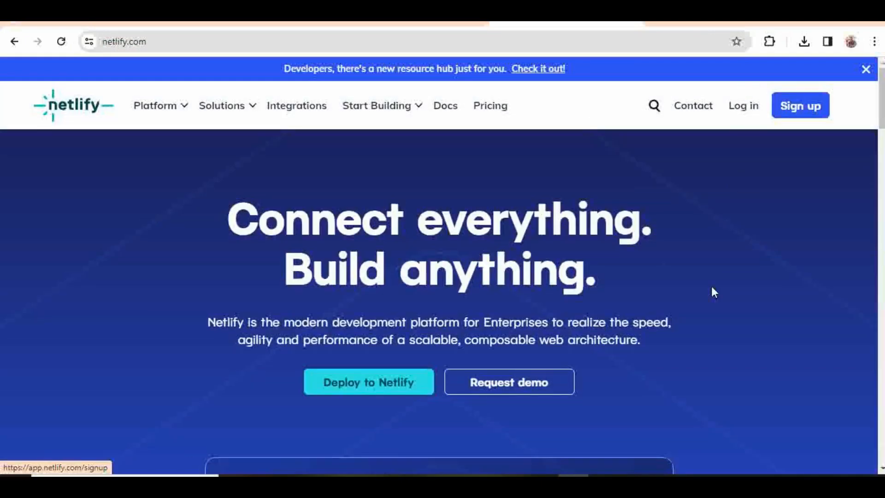
scroll(710, 284, down, 2)
scroll(591, 297, down, 2)
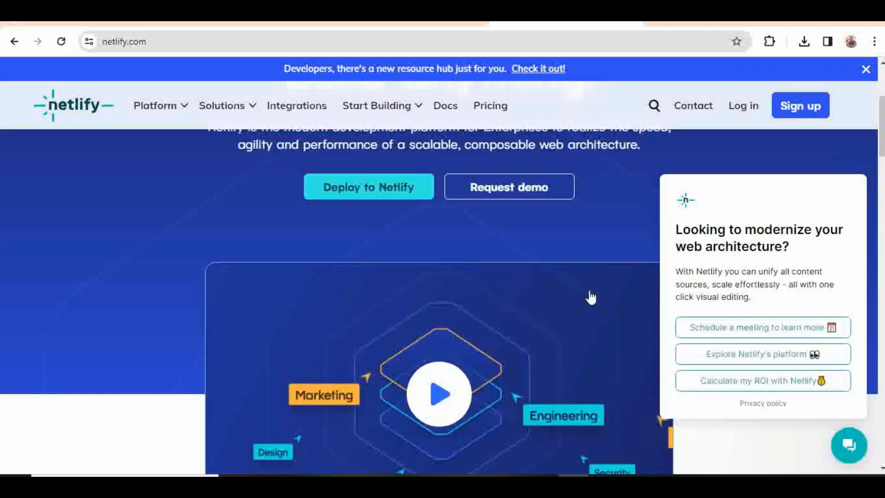
scroll(591, 297, down, 3)
scroll(609, 284, down, 4)
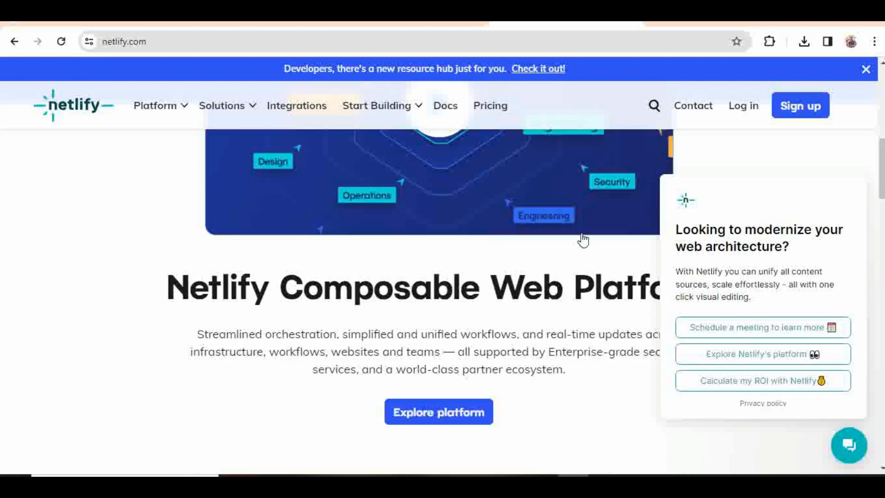
Step: Head back up the homepage and go to the Netlify log-in page
click(655, 158)
scroll(566, 242, up, 1)
scroll(567, 241, up, 10)
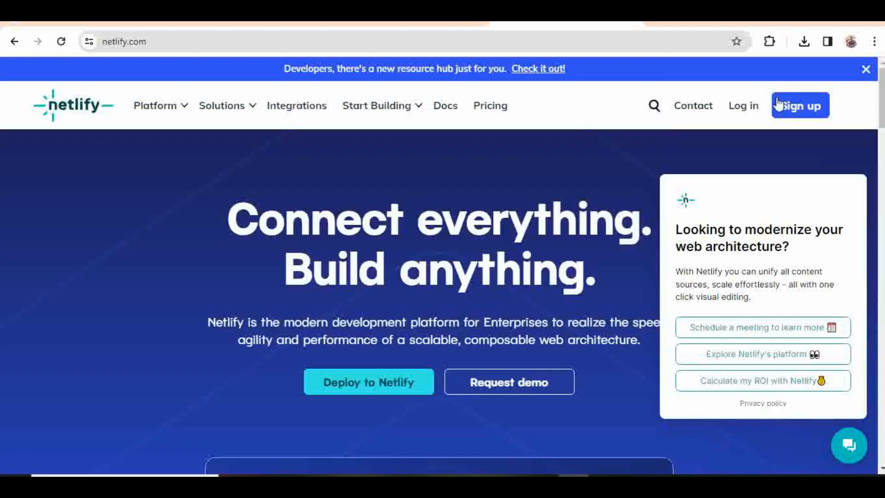
click(748, 110)
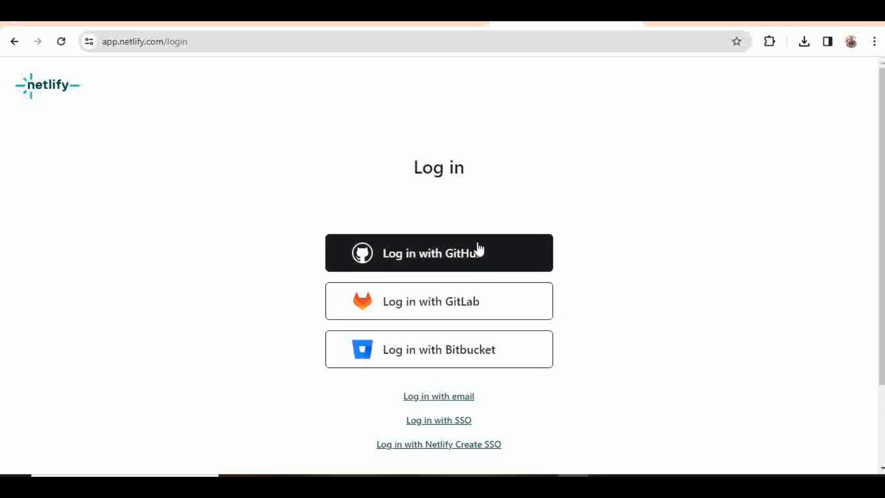
Step: Sign in with GitHub and view the team overview listing ai-image-generator-in-js
click(429, 254)
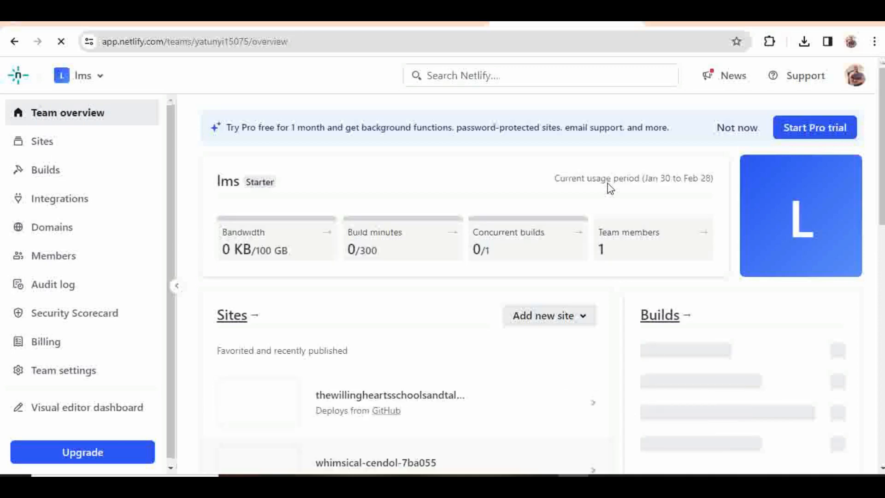
scroll(551, 225, down, 2)
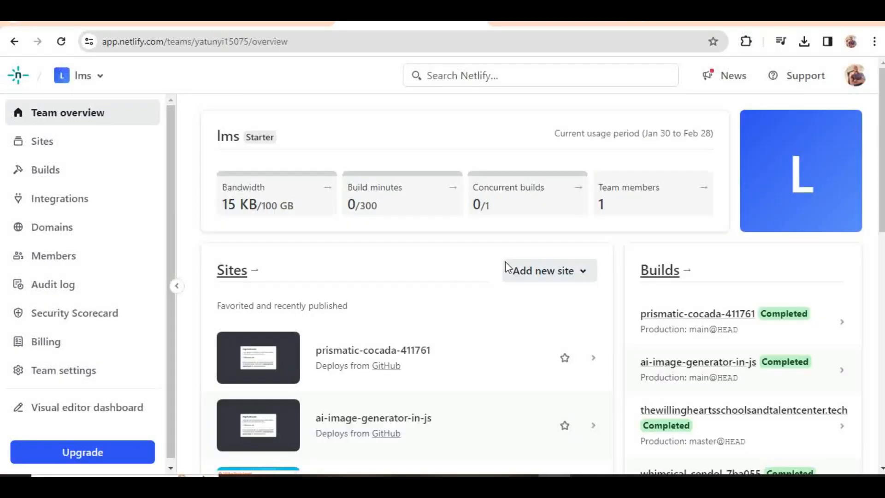
Step: Import an existing project via Deploy with GitHub, creating site harmonious-cucurucho-62f2b5
click(544, 271)
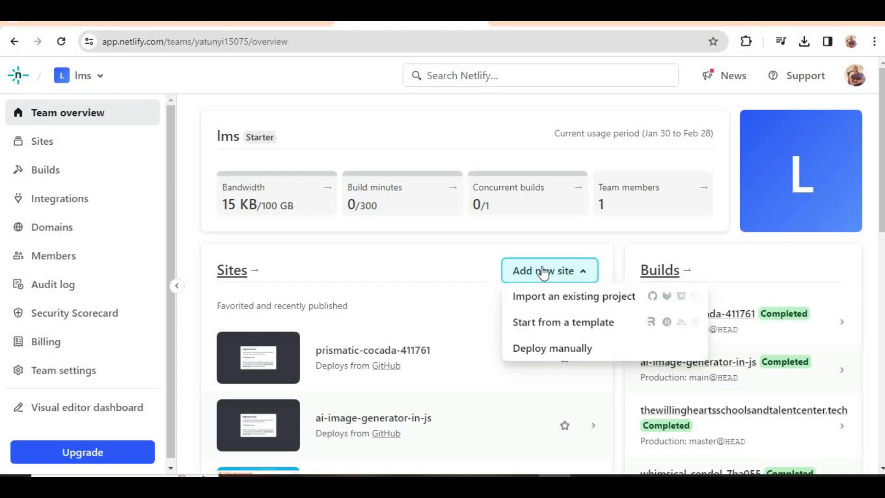
click(597, 298)
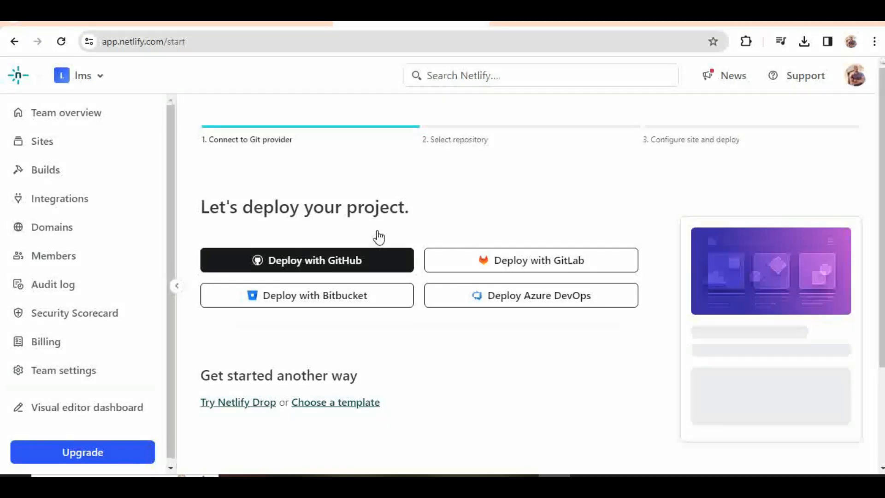
click(333, 267)
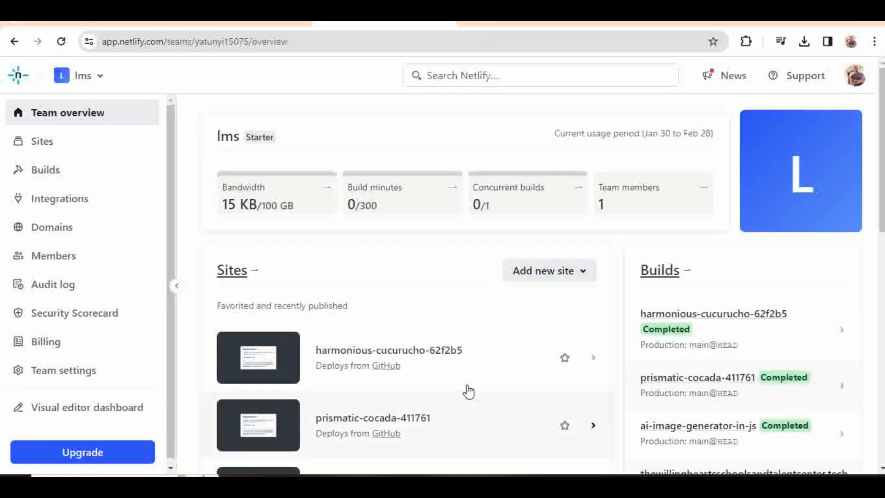
Step: Choose Add new site > Deploy manually to reach app.netlify.com/drop
click(560, 275)
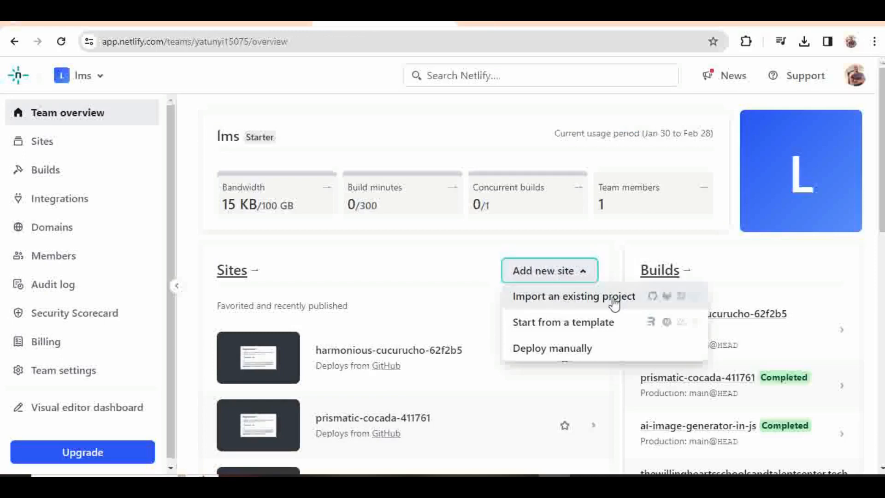
click(582, 349)
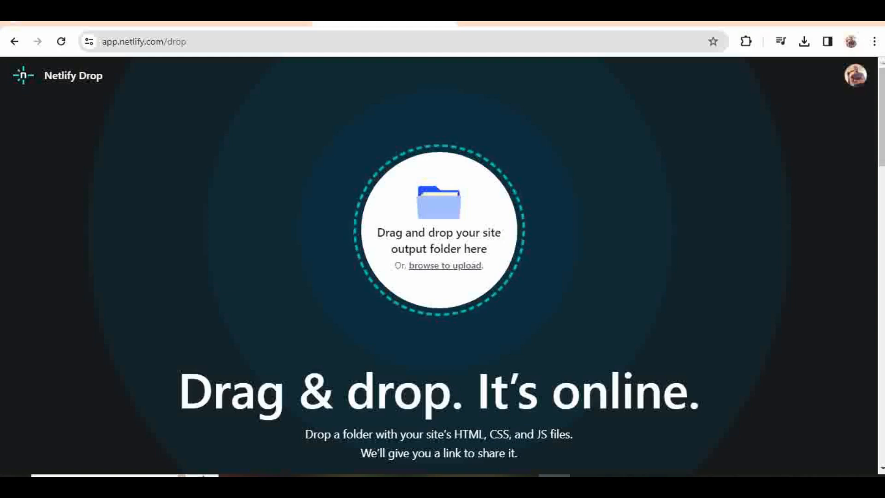
Step: Drag the ai_text_image_generator folder from the Desktop onto Netlify Drop to upload it
mouse_move(492, 486)
click(616, 431)
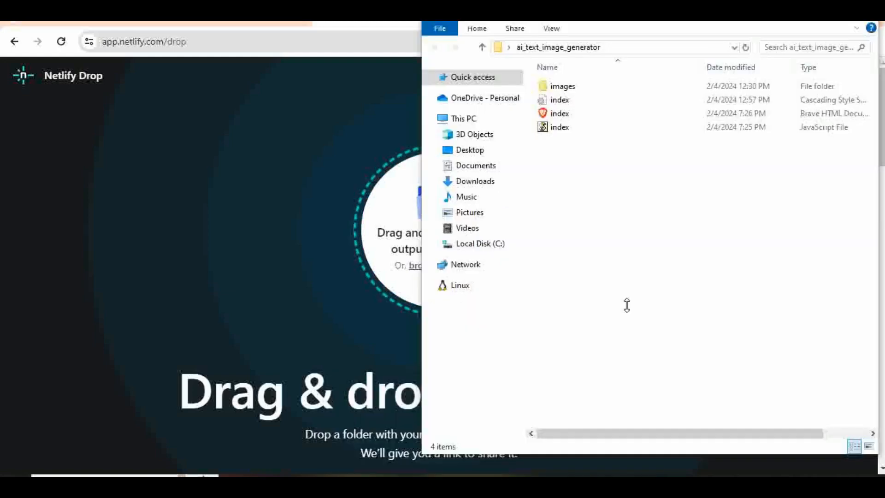
click(482, 48)
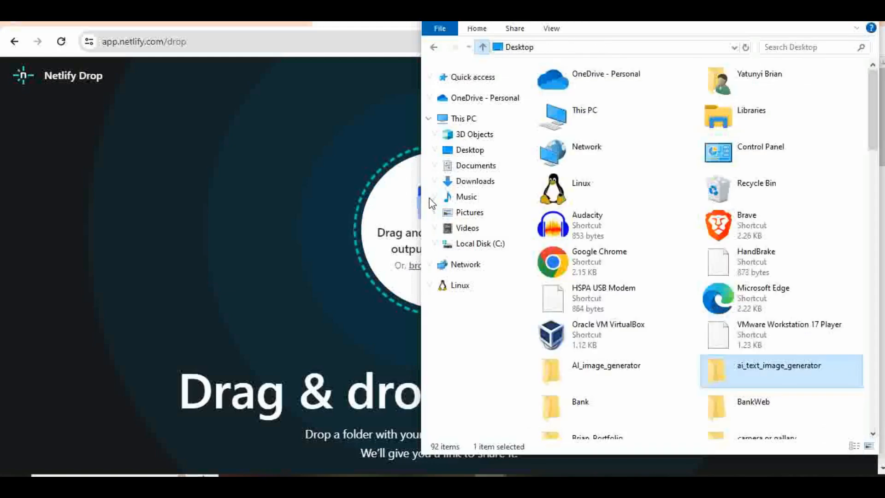
drag(431, 197, 527, 197)
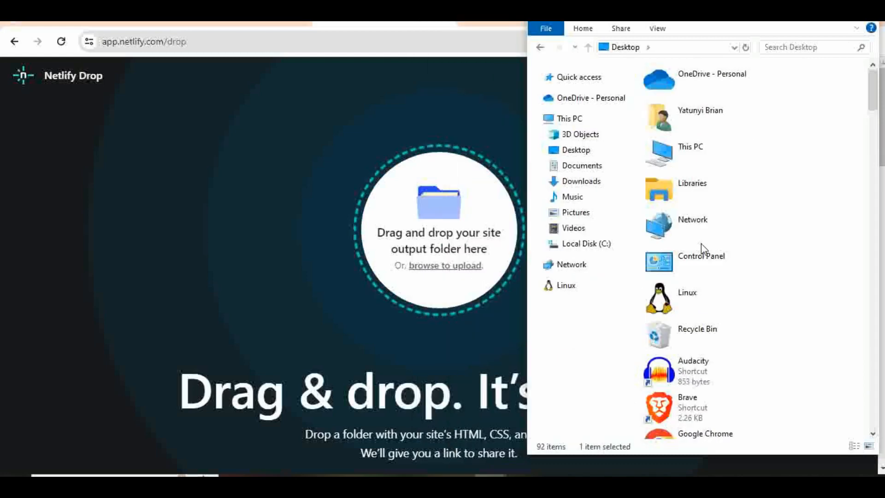
scroll(721, 185, down, 5)
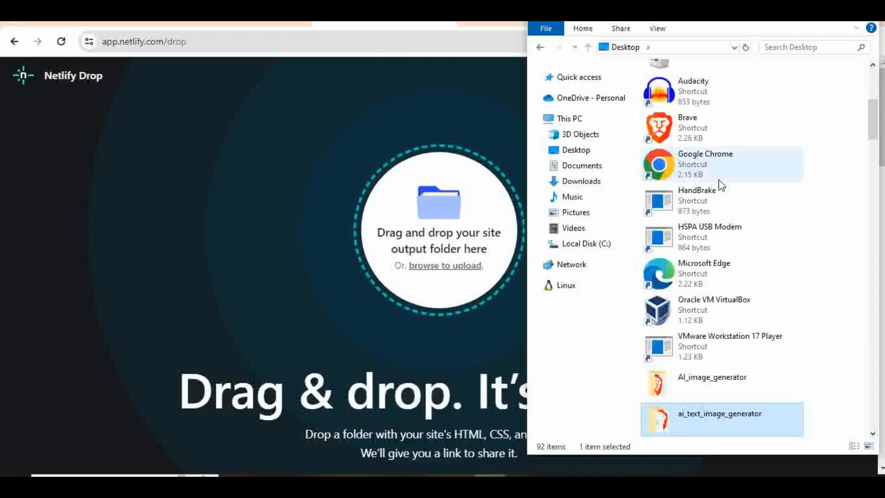
scroll(721, 185, down, 6)
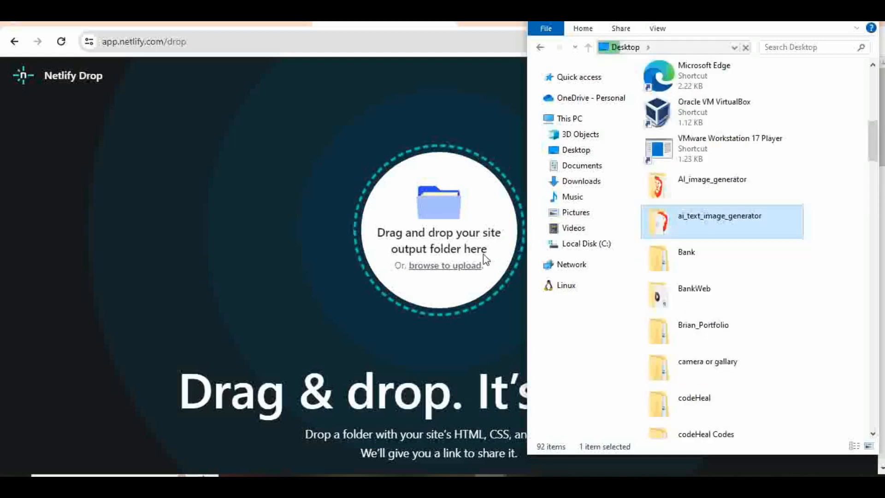
drag(483, 254, 467, 257)
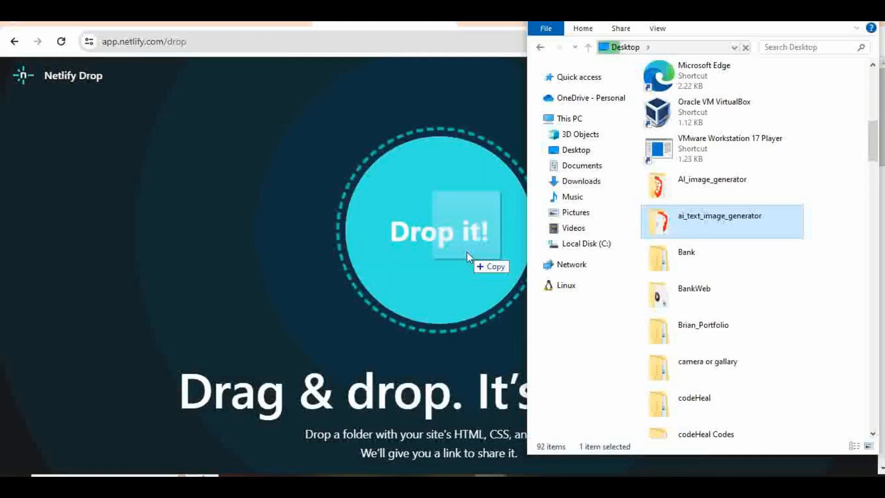
drag(467, 252, 468, 252)
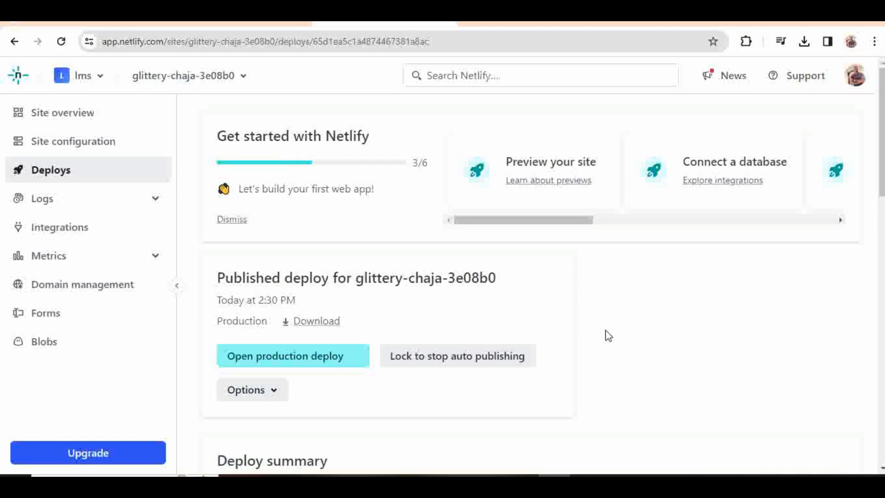
Step: Review the glittery-chaja-3e08b0 deploy summary, log and file browser (index.css, index.html, index.js, images)
scroll(607, 334, down, 1)
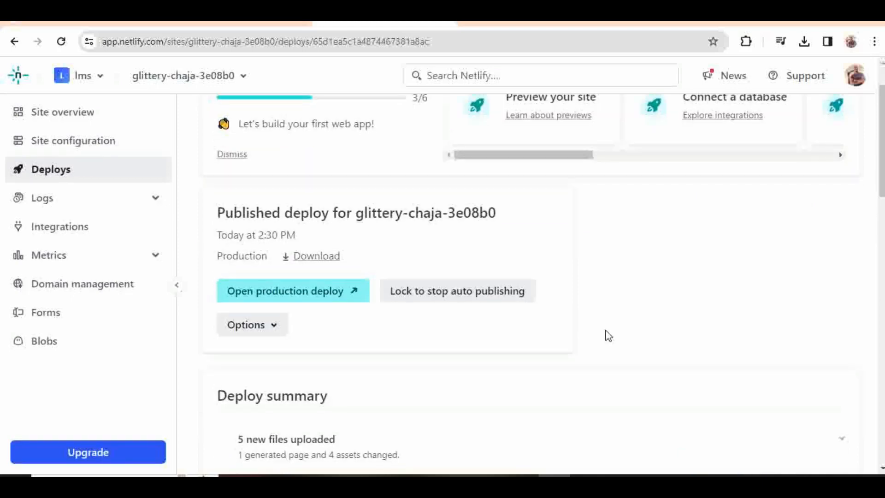
scroll(606, 335, down, 3)
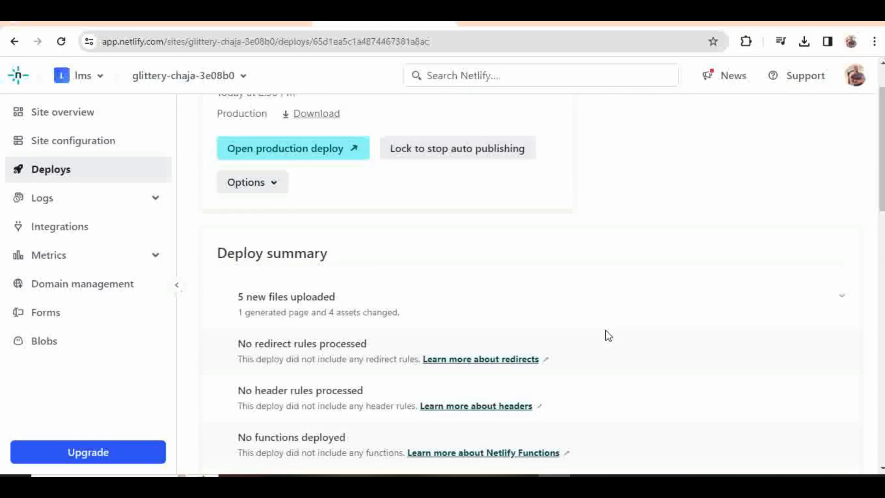
scroll(608, 335, up, 1)
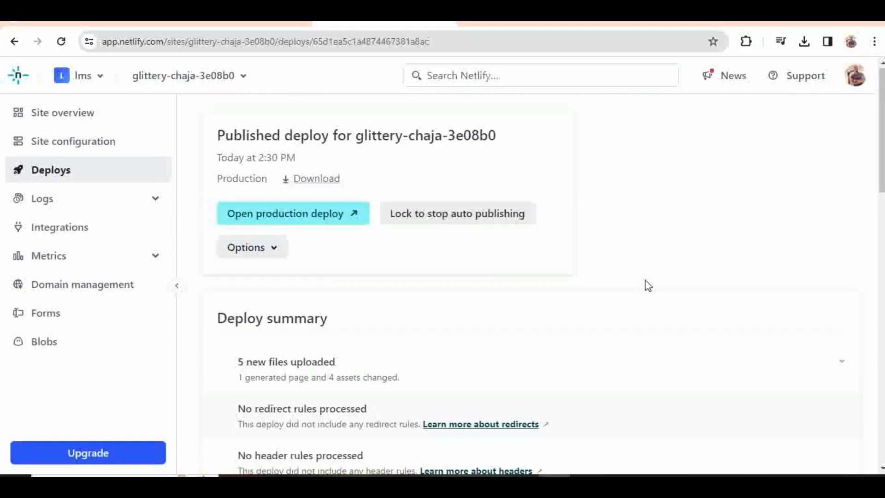
scroll(648, 286, down, 1)
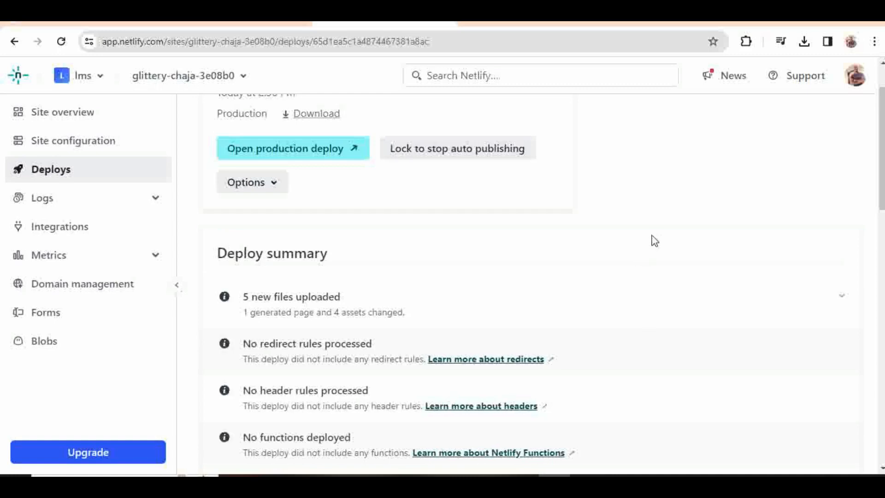
scroll(758, 467, down, 10)
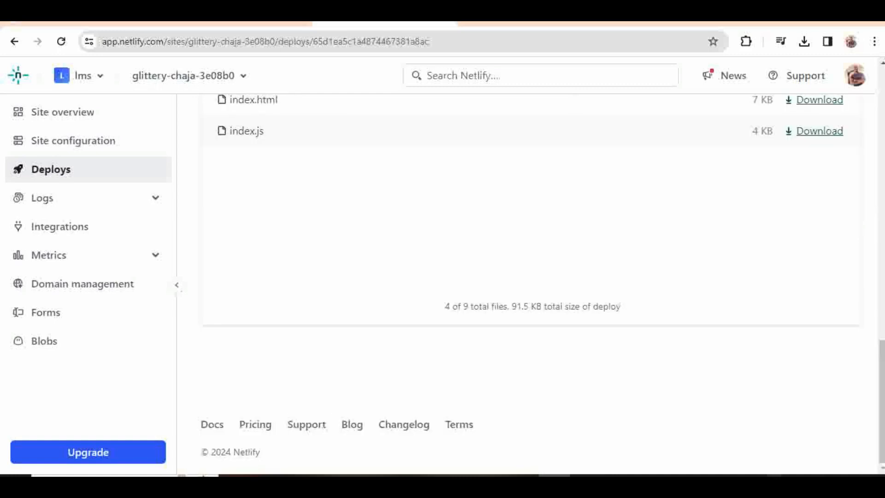
scroll(684, 362, up, 5)
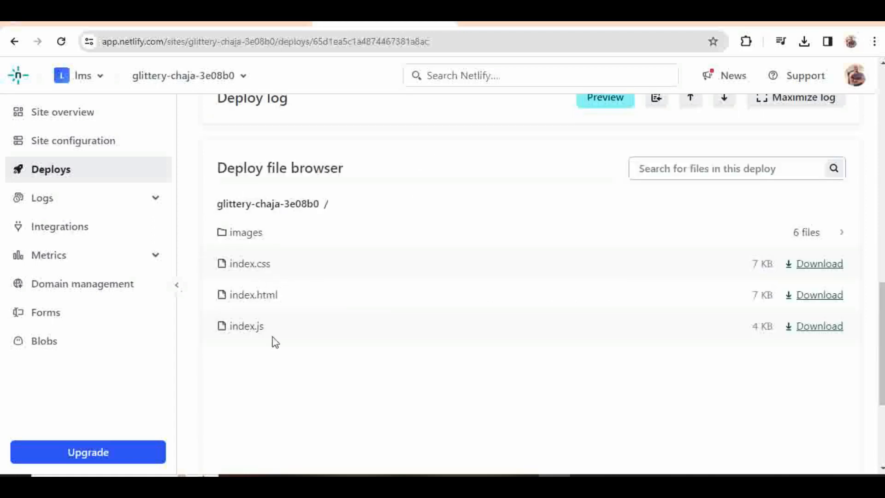
Step: Open the glittery-chaja-3e08b0 production deploy to view the Text to Image AI Generator site
scroll(336, 363, down, 4)
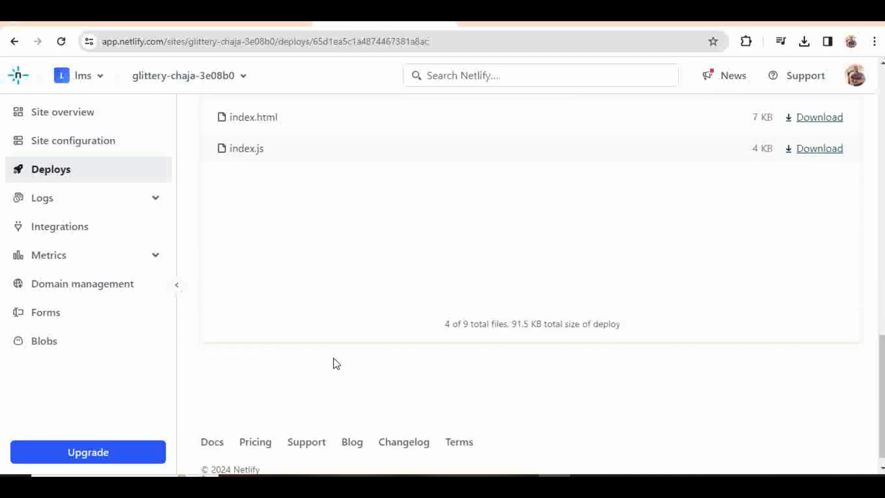
scroll(336, 364, down, 1)
scroll(336, 364, up, 9)
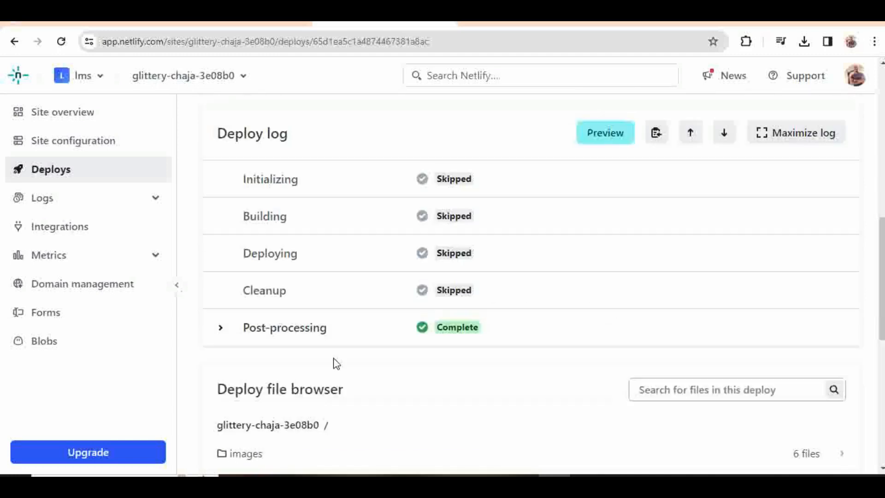
scroll(336, 364, up, 1)
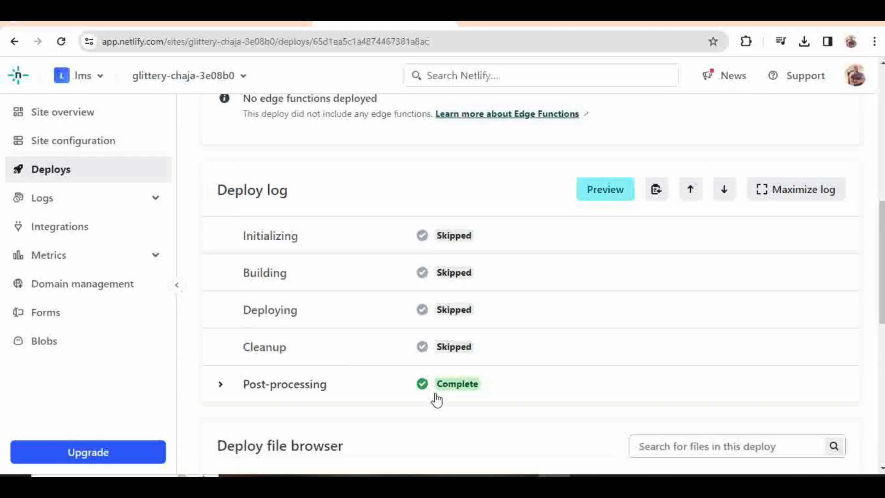
scroll(436, 400, up, 5)
scroll(437, 399, down, 15)
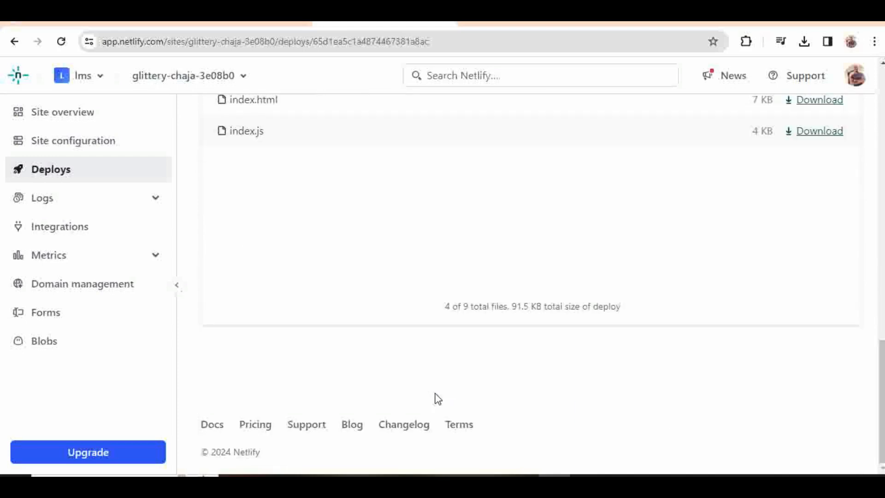
scroll(438, 399, up, 8)
scroll(437, 399, down, 2)
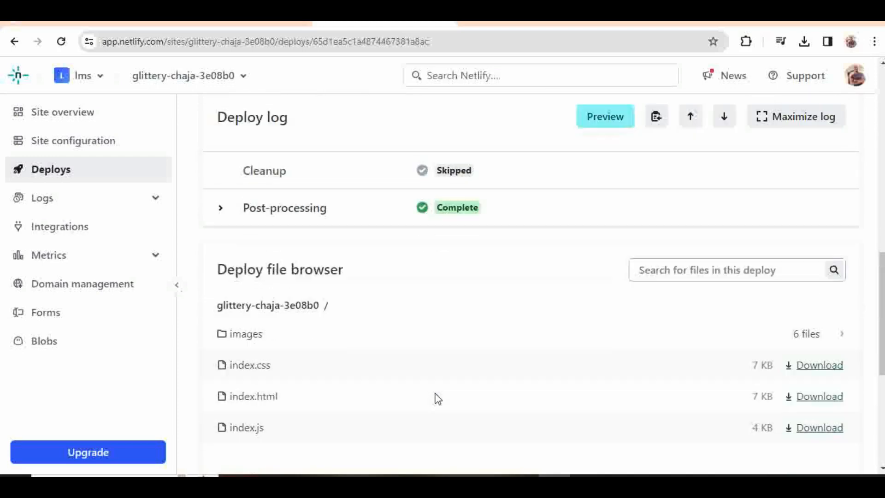
scroll(437, 399, down, 6)
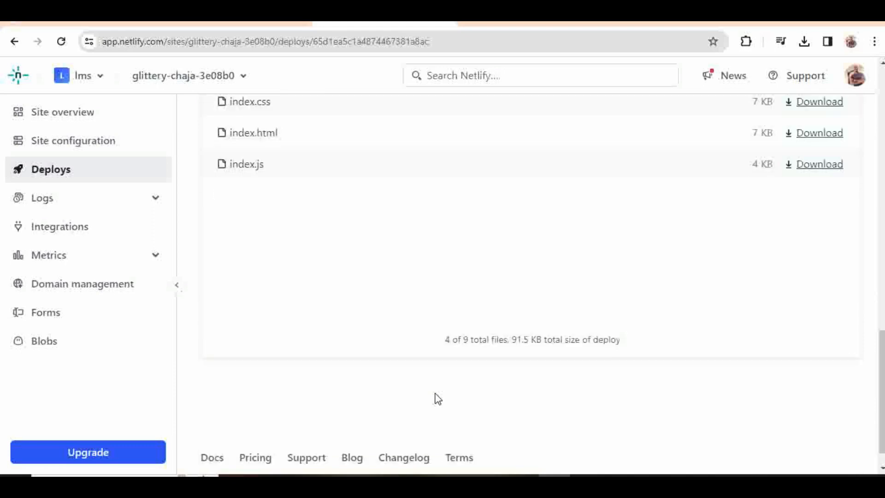
scroll(437, 399, down, 1)
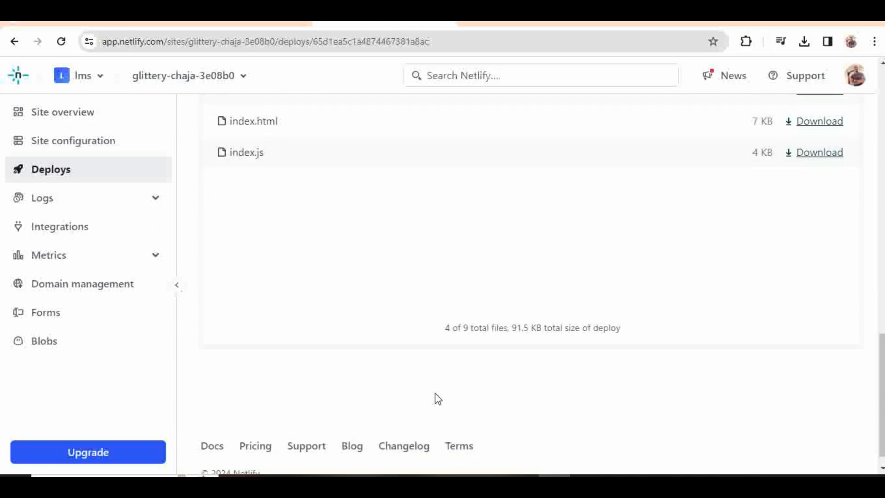
scroll(437, 399, up, 10)
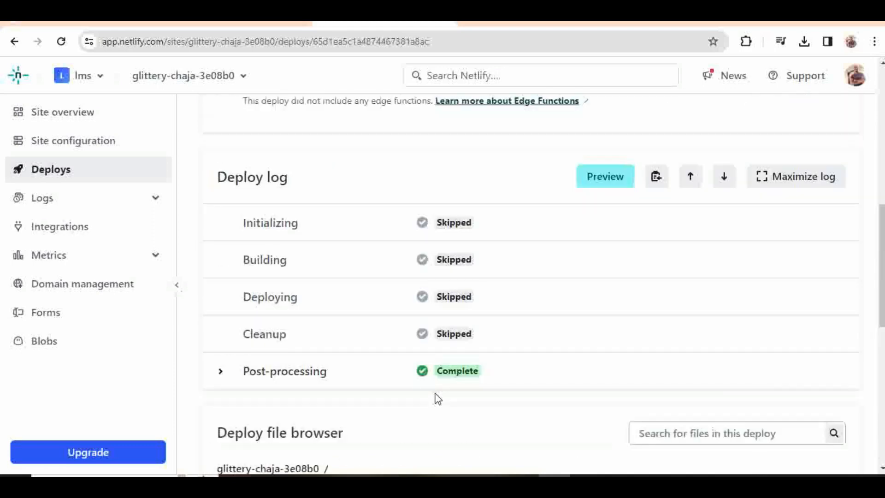
scroll(438, 399, up, 4)
scroll(437, 399, up, 5)
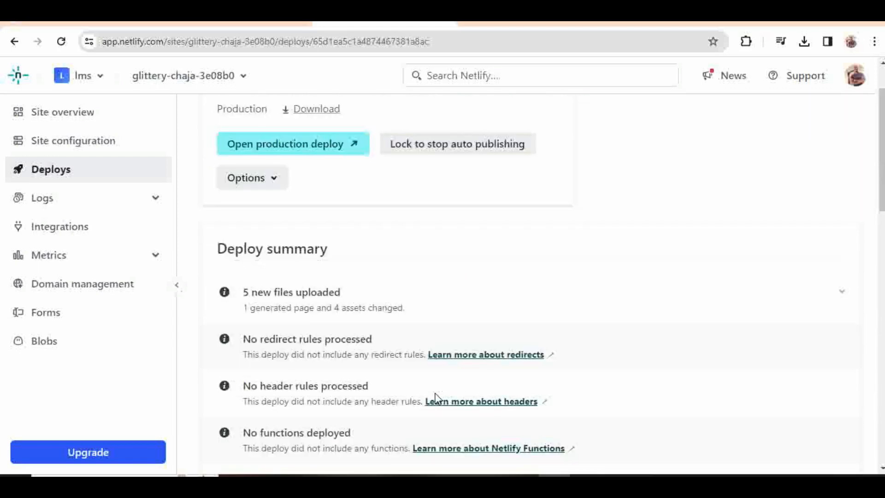
scroll(436, 400, up, 2)
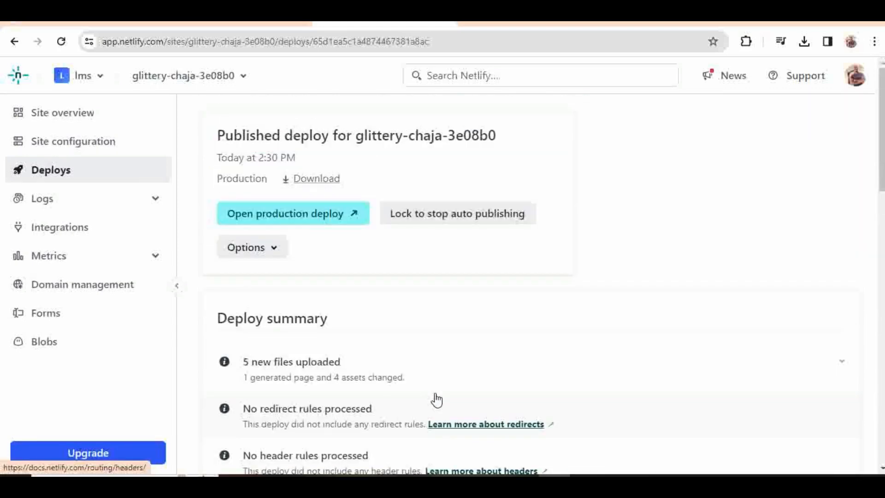
click(313, 212)
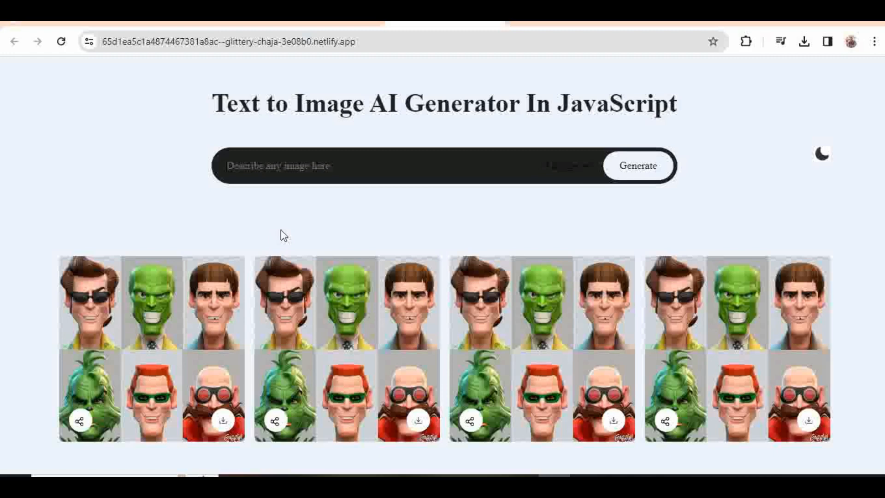
Step: Type 'car' into the generator prompt and compare the live site with the Netlify deploy tab
text(car)
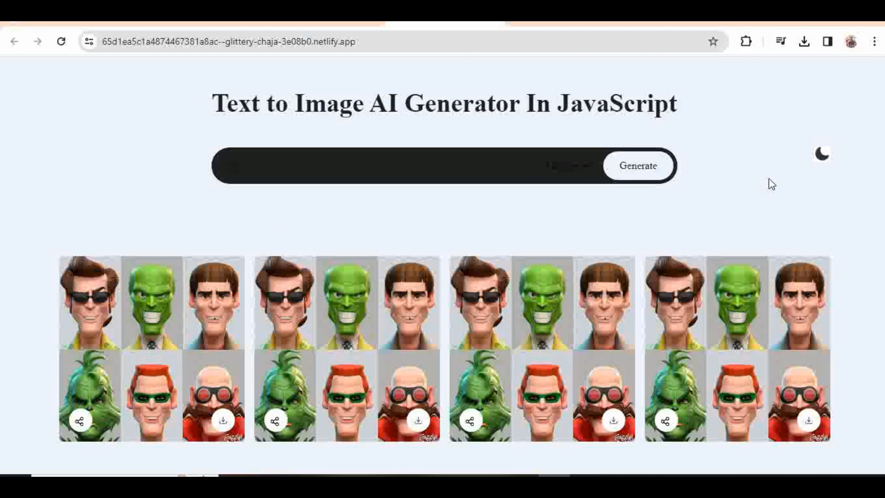
click(331, 26)
click(445, 23)
click(331, 22)
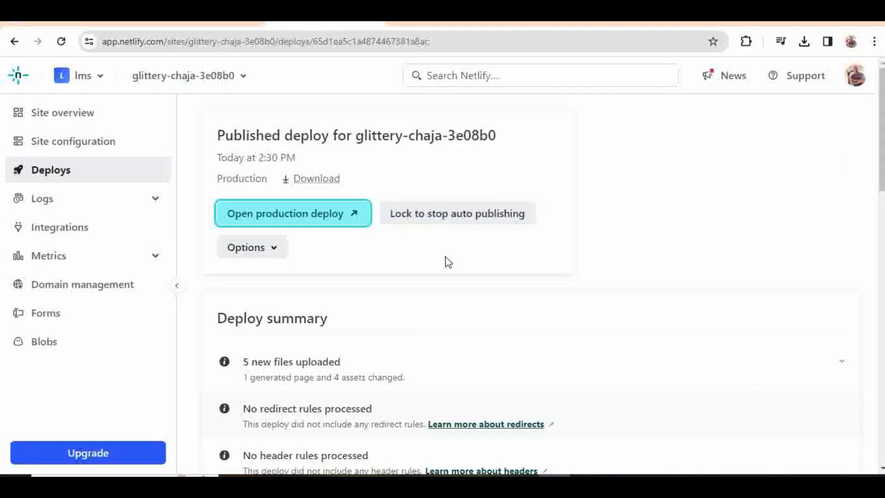
Step: Select the live site's full web address and move to the Google new-tab page
click(429, 23)
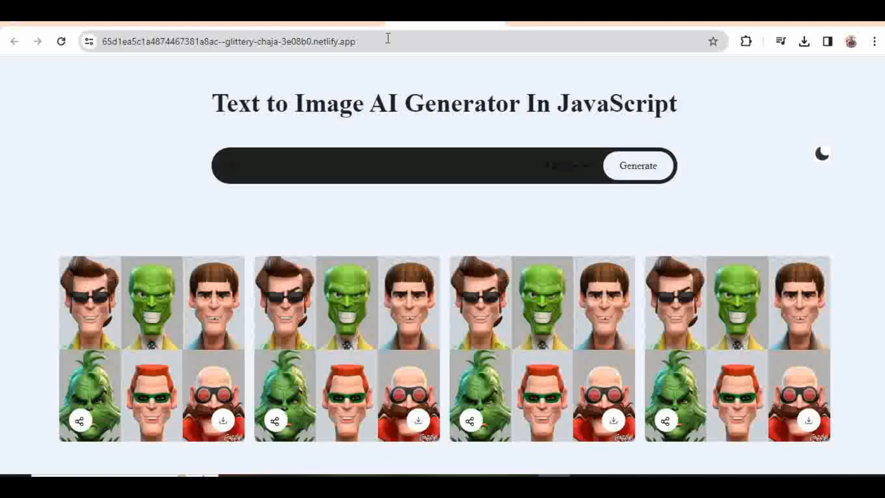
click(386, 41)
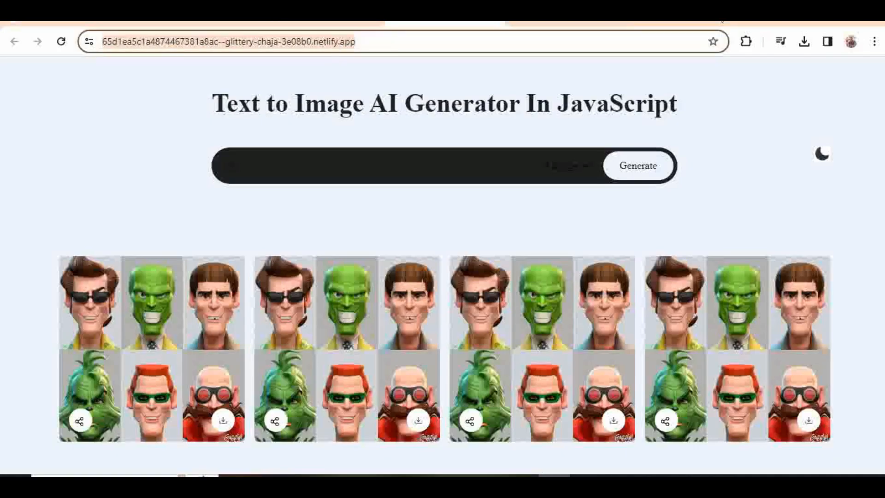
click(668, 23)
Step: Paste the copied site address into the new tab's address bar
click(599, 90)
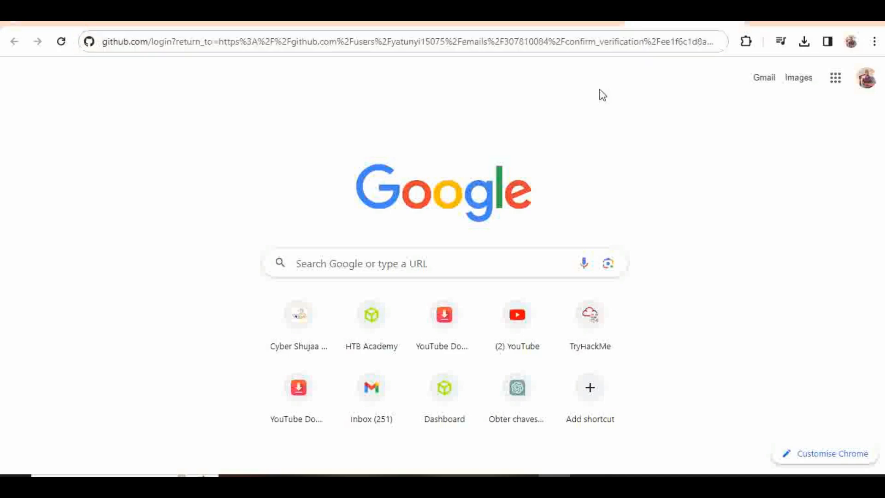
click(513, 44)
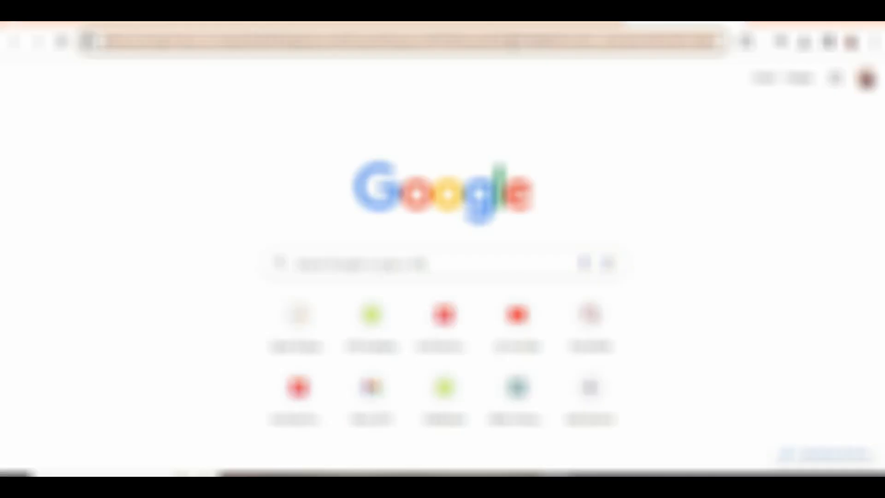
key(ctrl+v)
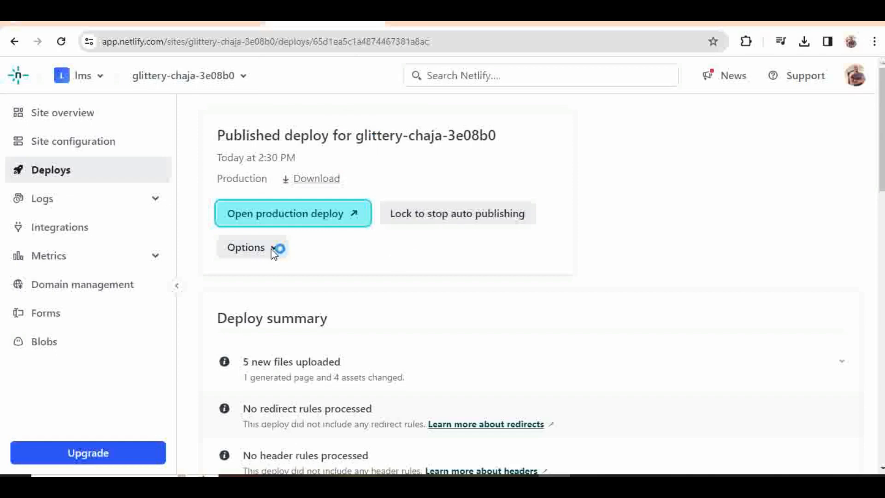
Step: Open the deploy settings and review the continuous deployment options
click(258, 248)
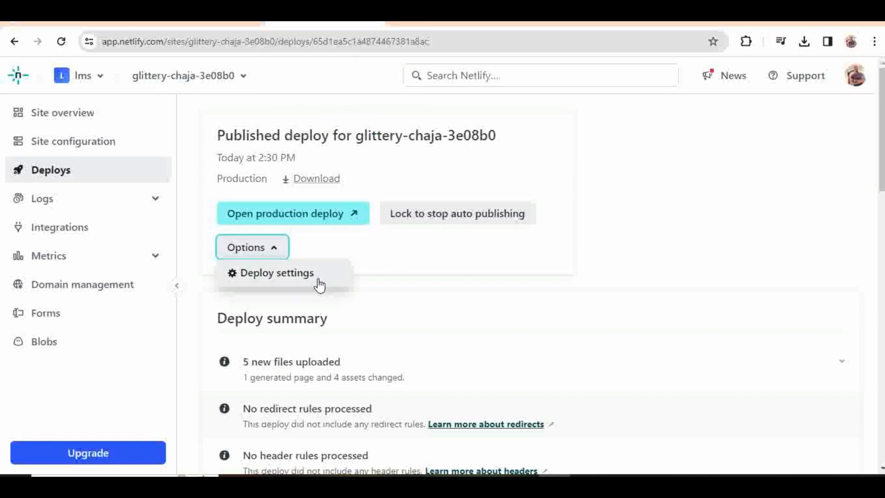
click(302, 277)
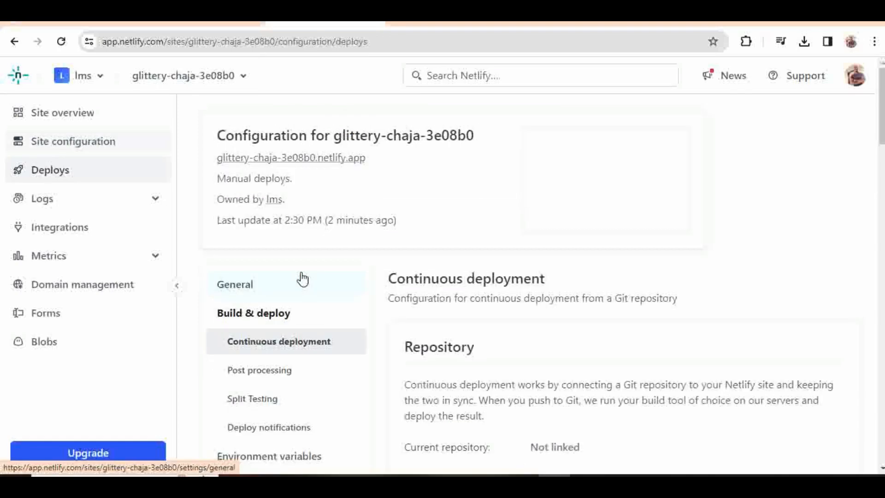
scroll(440, 272, down, 1)
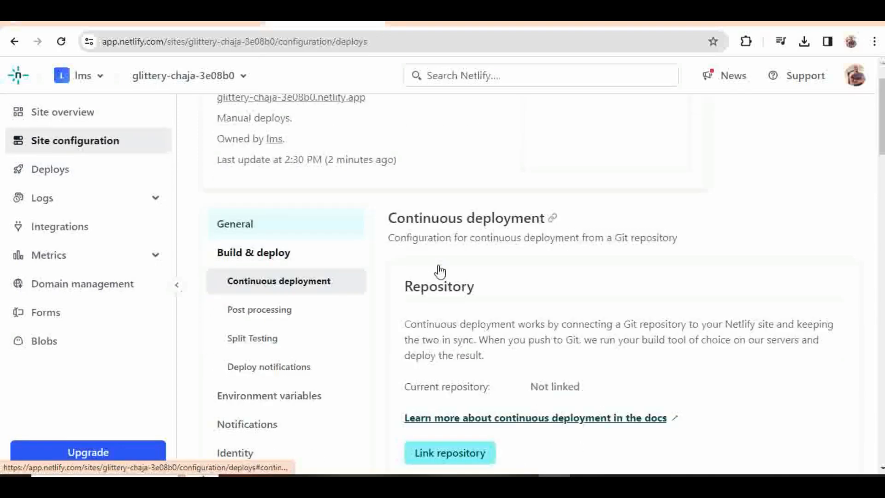
scroll(440, 270, up, 1)
scroll(440, 265, down, 2)
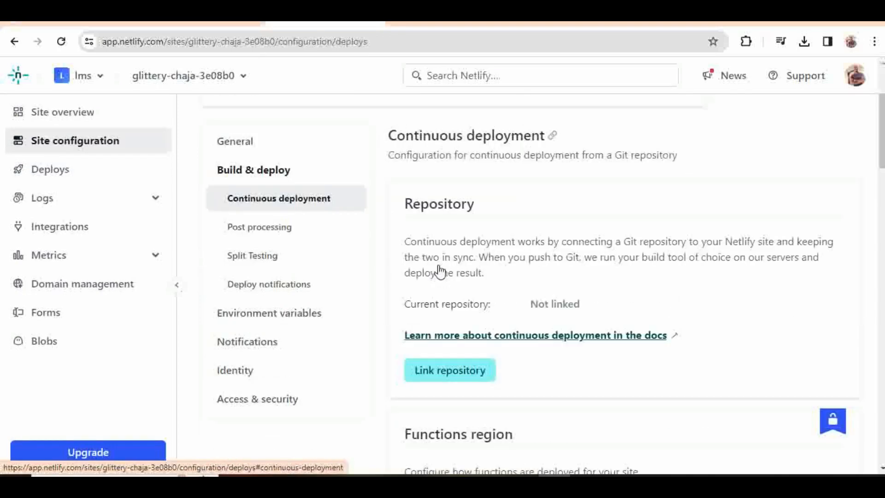
scroll(532, 309, down, 3)
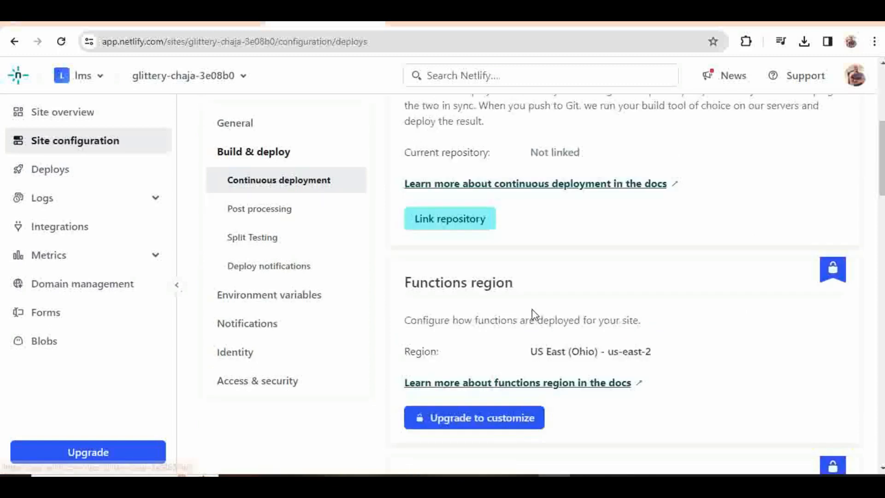
scroll(532, 309, down, 1)
scroll(533, 316, down, 1)
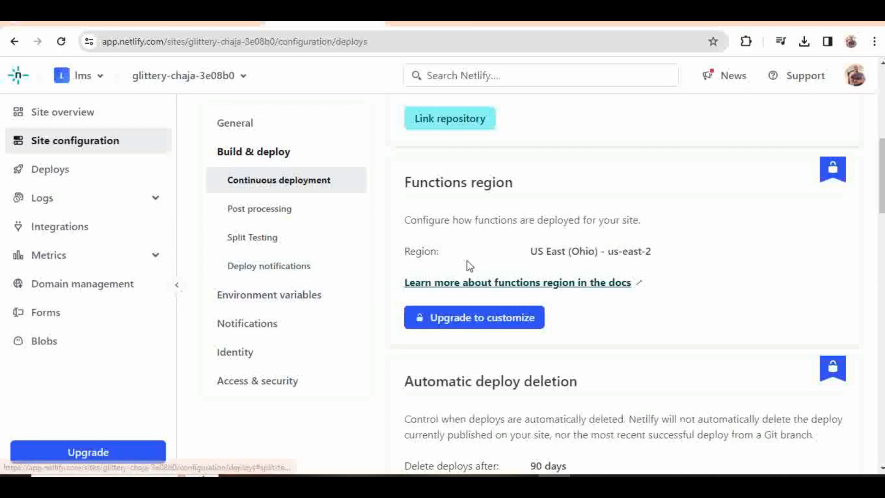
scroll(469, 265, up, 2)
scroll(468, 266, up, 1)
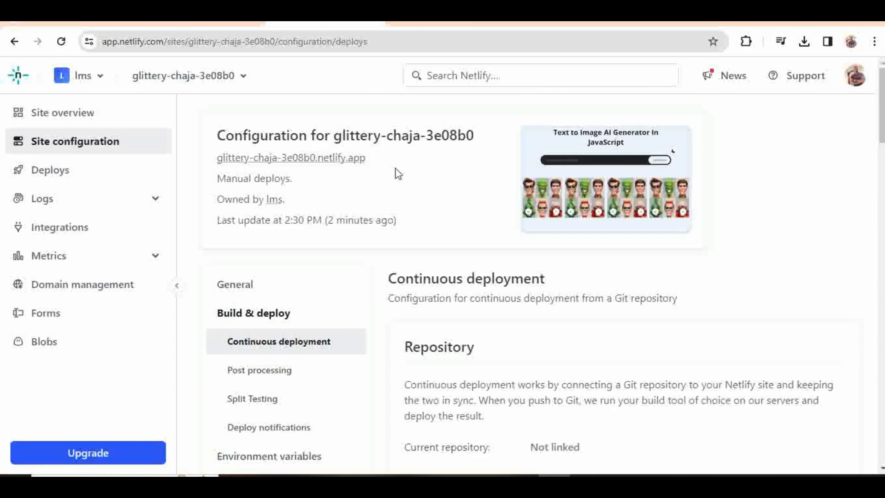
Step: Review functions region, deploy deletion and post-processing settings, then go to the Deploys list
scroll(490, 261, down, 1)
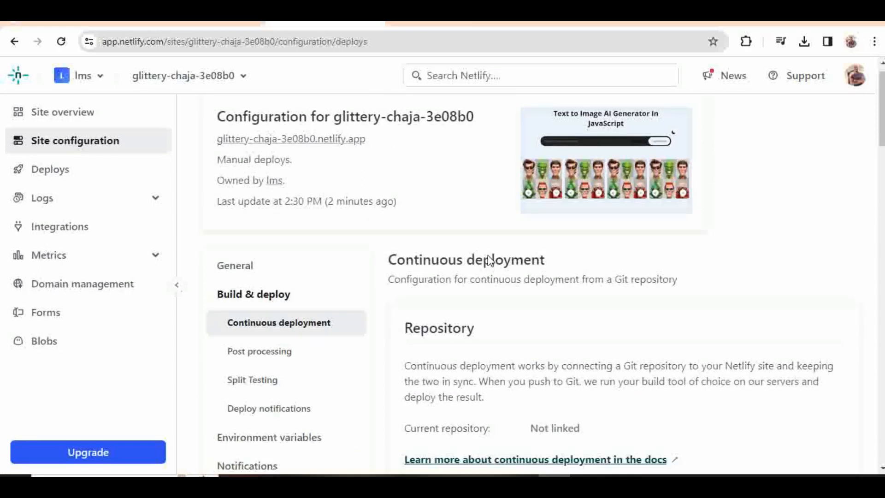
scroll(489, 261, down, 5)
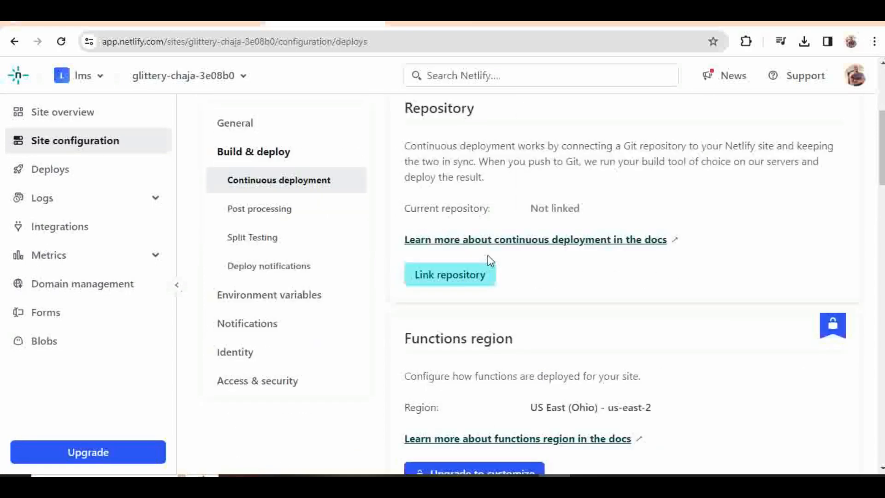
scroll(490, 260, down, 2)
scroll(493, 260, down, 4)
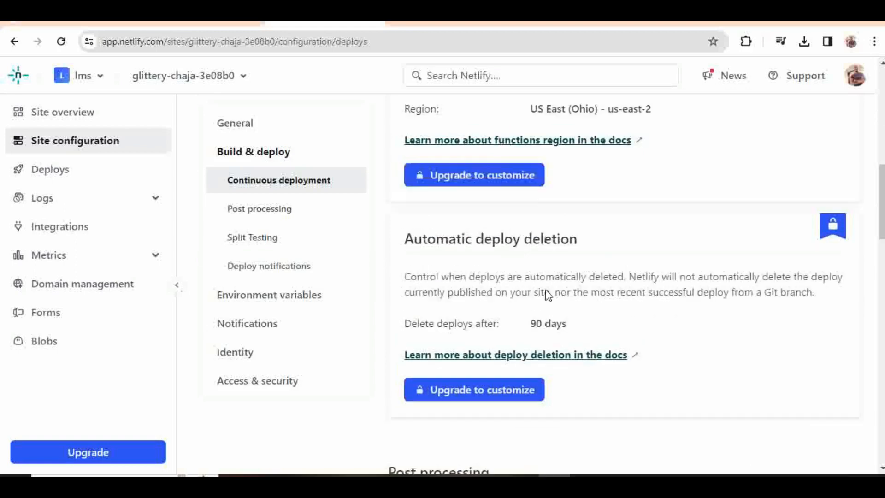
scroll(548, 295, down, 3)
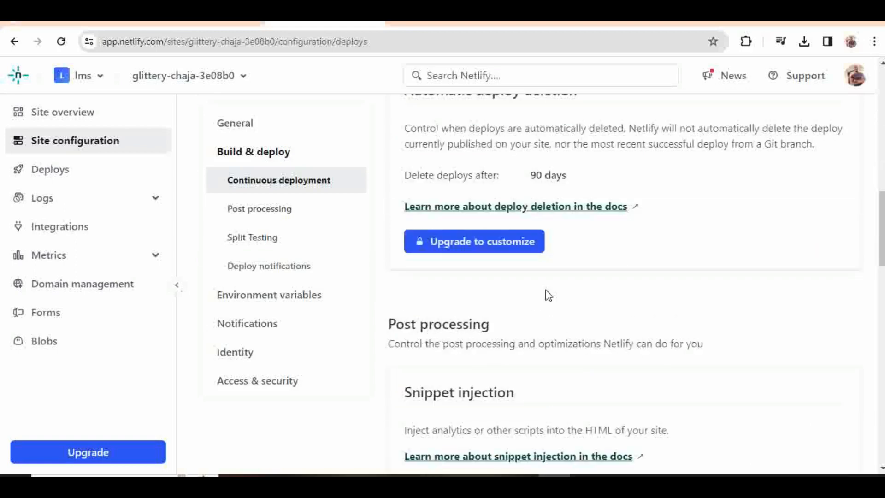
scroll(548, 295, down, 3)
scroll(547, 297, down, 4)
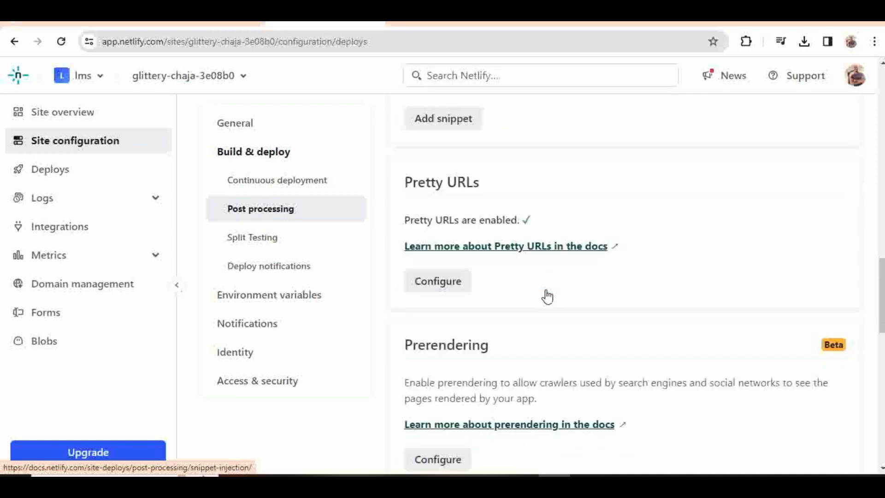
scroll(547, 297, up, 4)
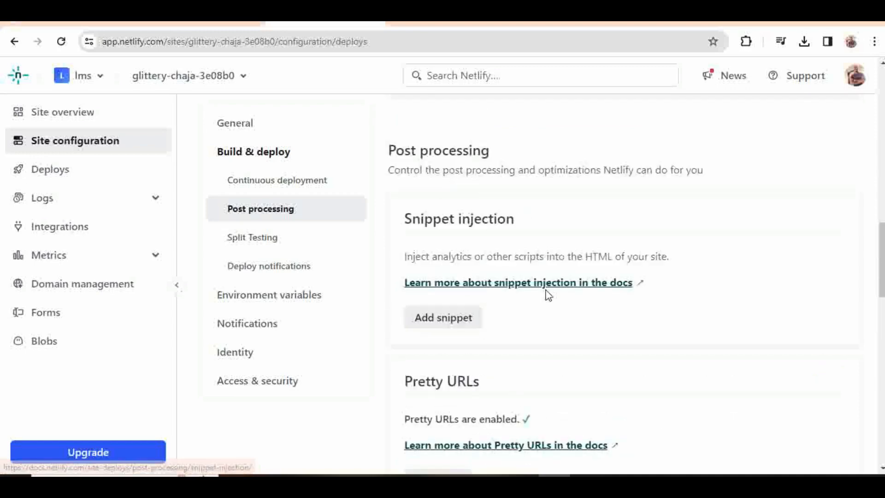
scroll(548, 295, up, 7)
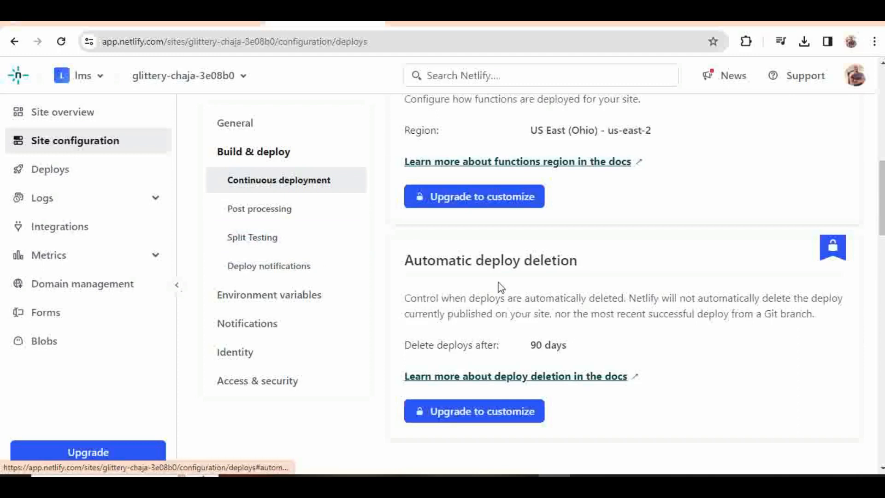
scroll(501, 287, up, 1)
click(72, 179)
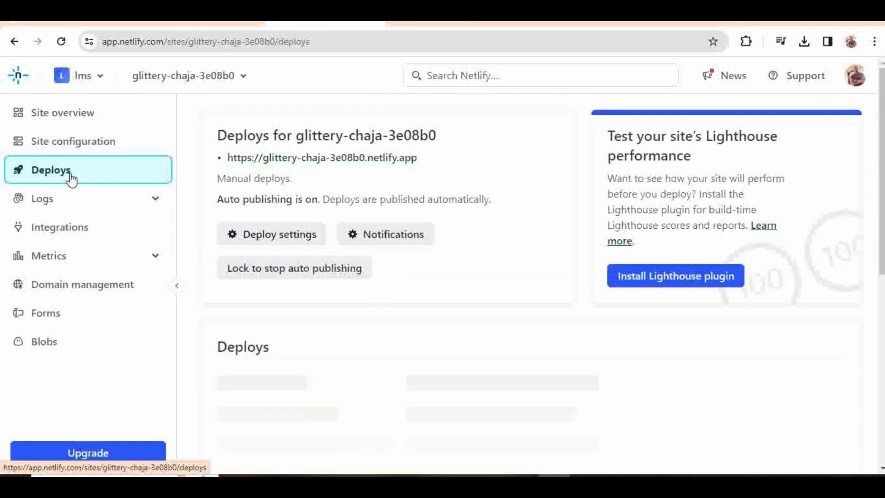
Step: Scan the Deploys list to confirm the production deploy is published
scroll(411, 311, down, 4)
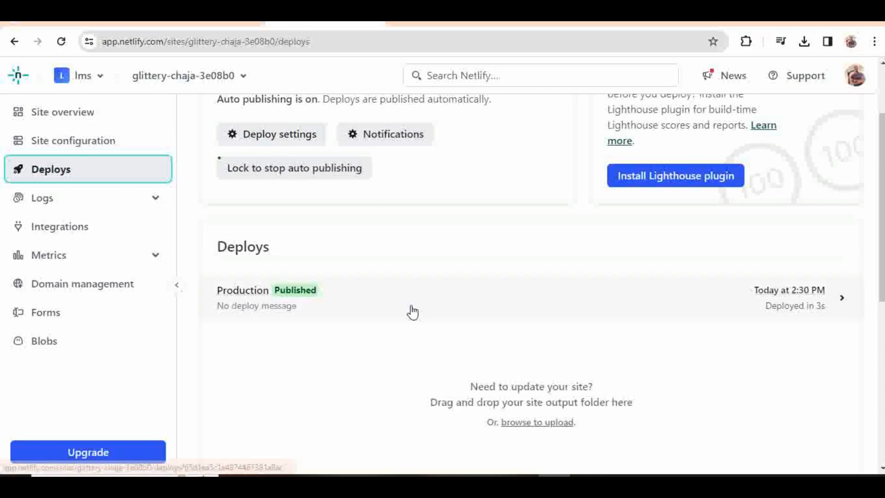
scroll(412, 310, down, 5)
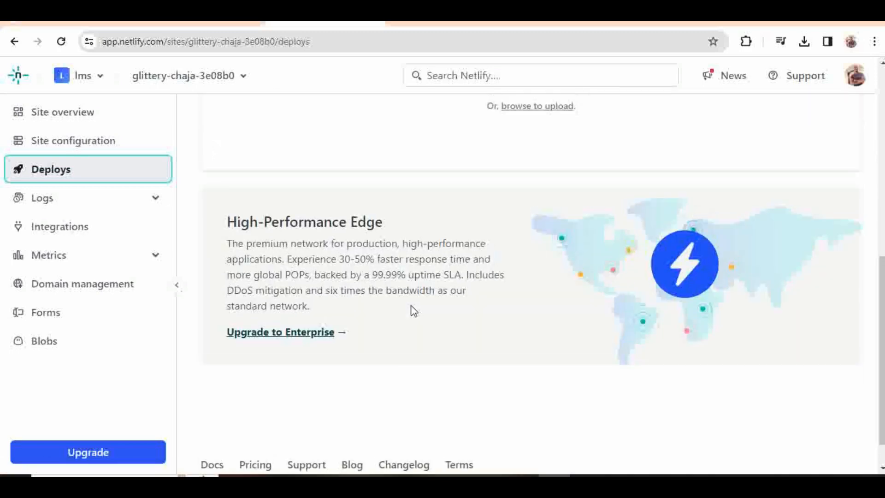
scroll(397, 297, up, 9)
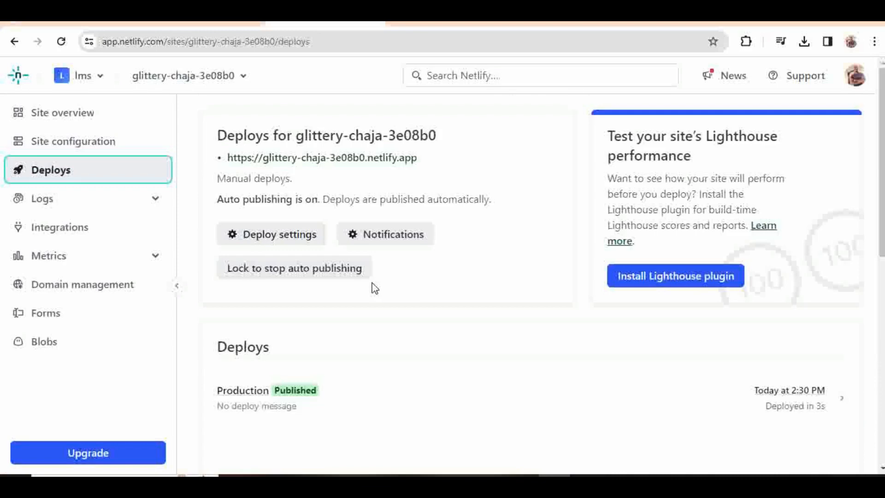
Step: Review the build and deploy settings sections for glittery-chaja-3e08b0
click(286, 238)
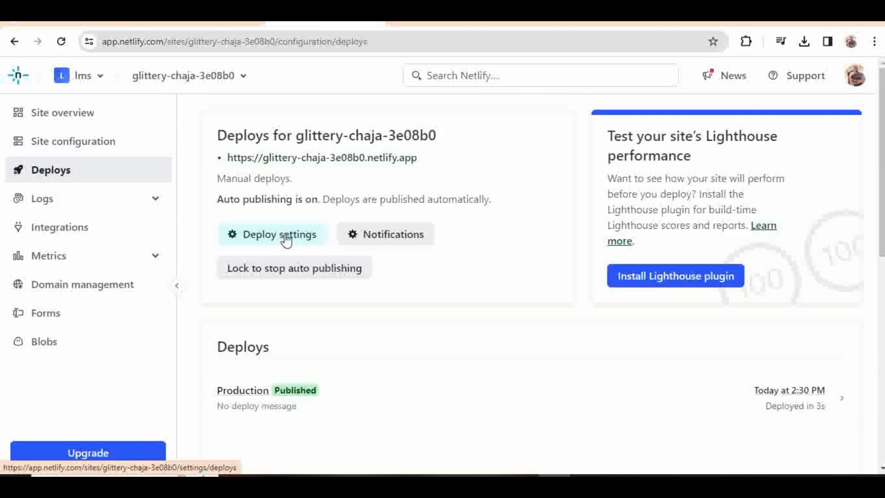
scroll(391, 262, down, 3)
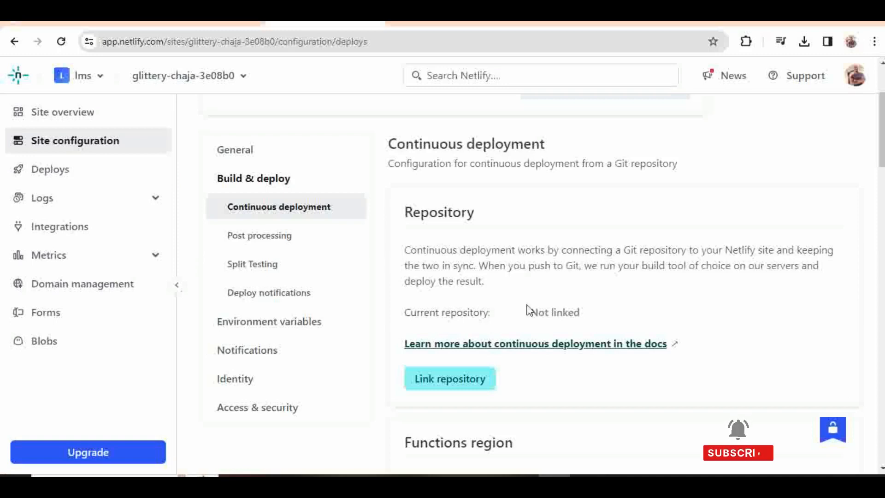
scroll(529, 310, down, 2)
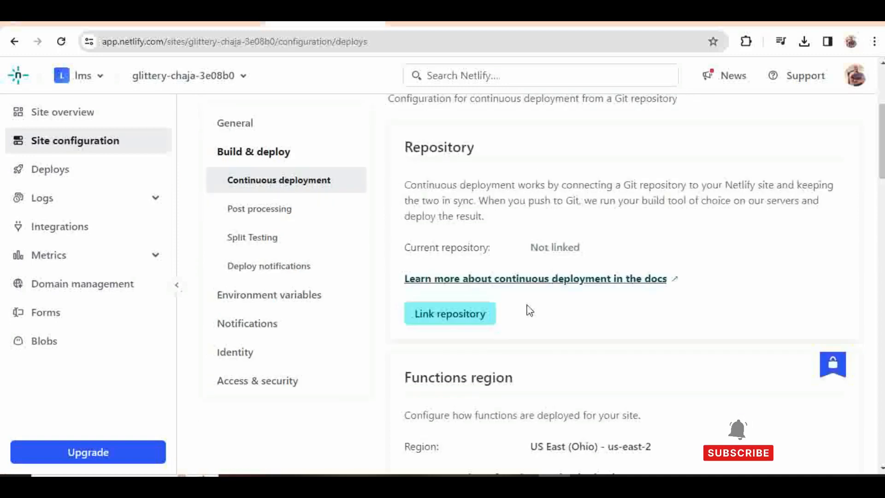
scroll(529, 310, down, 5)
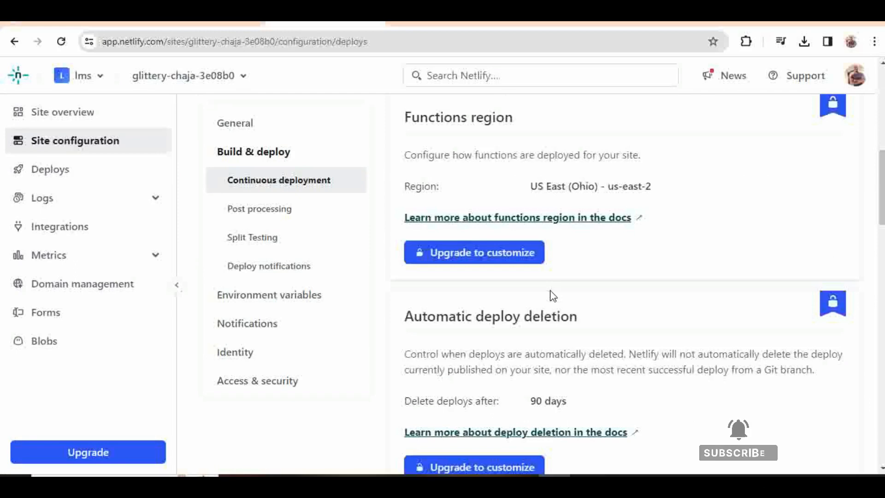
scroll(553, 296, down, 10)
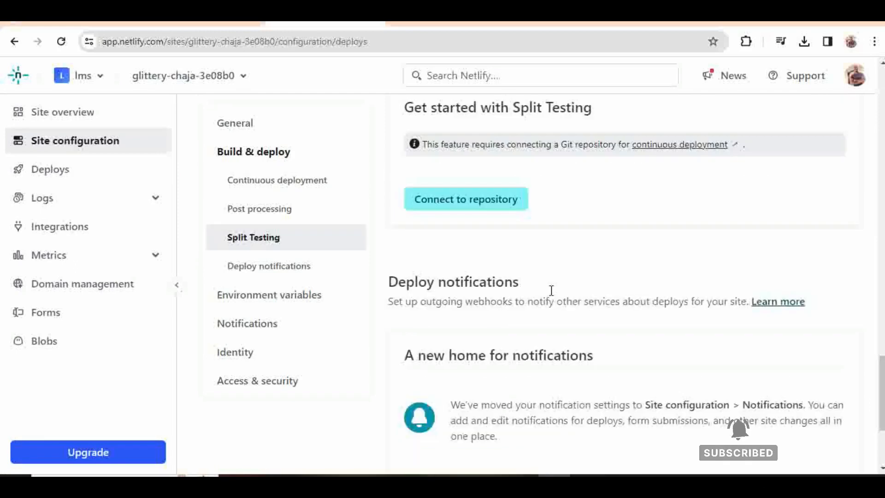
scroll(552, 296, up, 5)
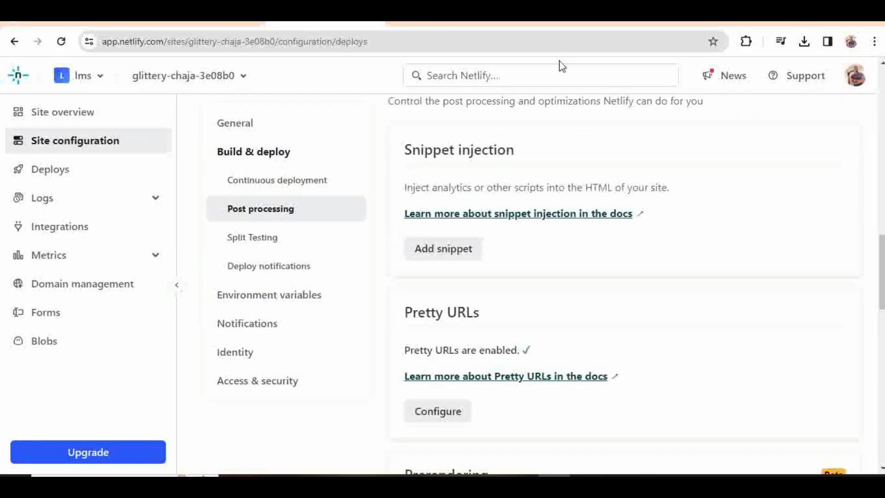
Step: Check the live Text to Image AI Generator site, then come back to the deploy settings
click(684, 23)
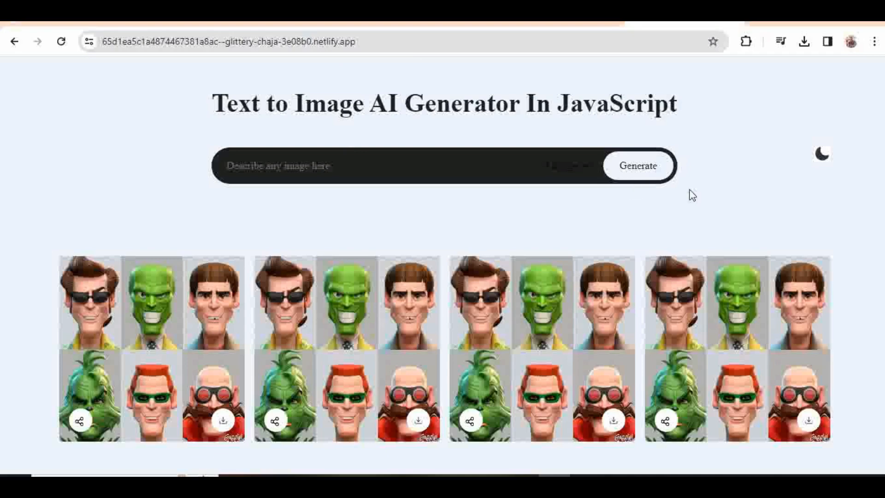
click(325, 22)
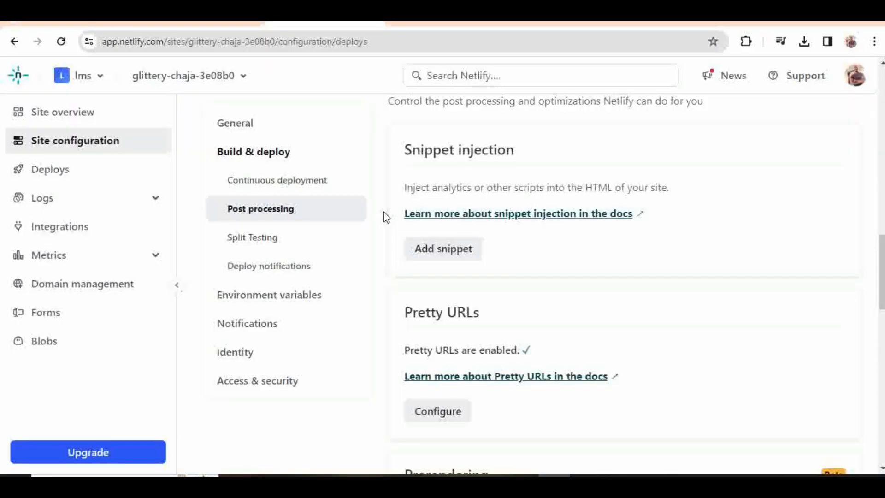
scroll(443, 226, up, 15)
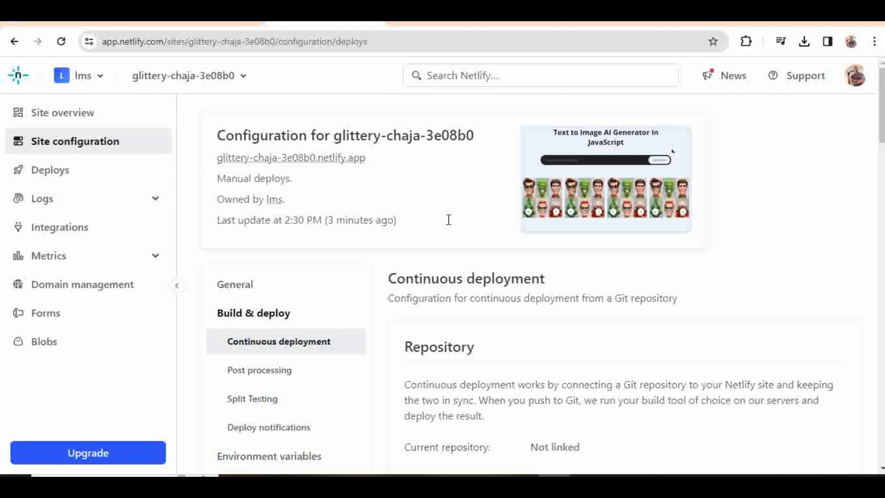